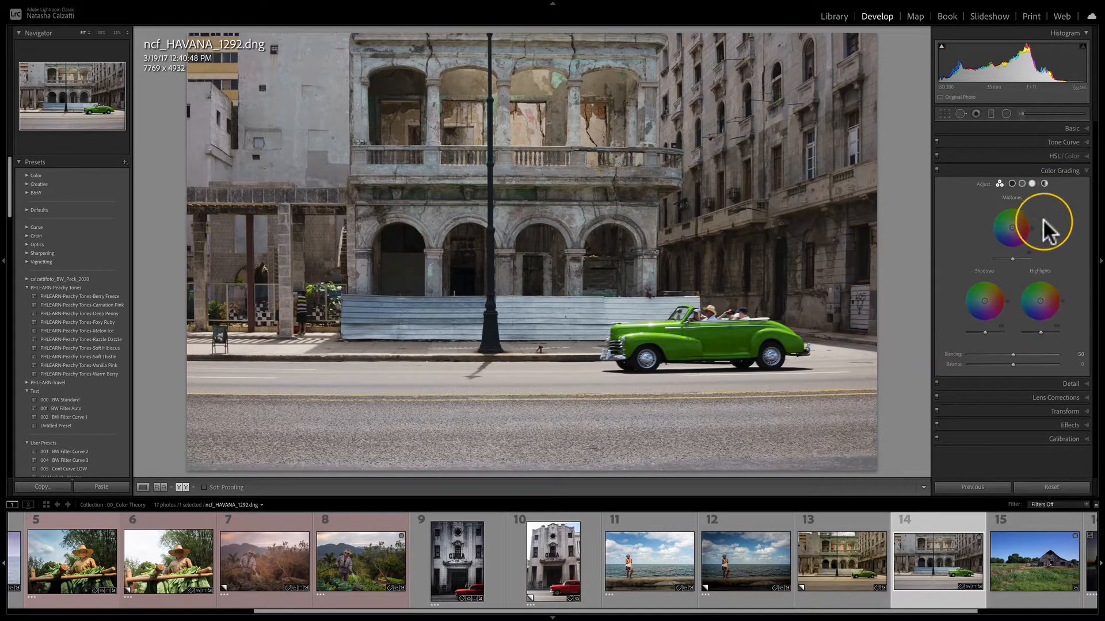
- Review the Basic settings and the shadows, midtones, highlights and global colour wheels, ending on the three-way Color Grading view
{"action": "left_click", "coordinate": [1064, 130]}
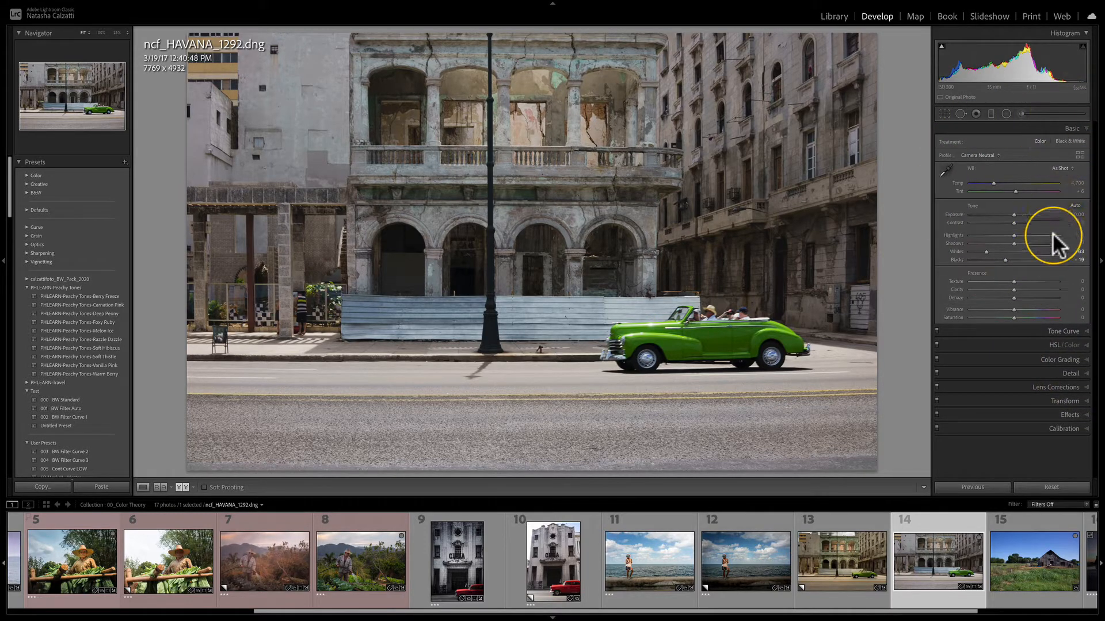
{"action": "left_click", "coordinate": [1074, 361]}
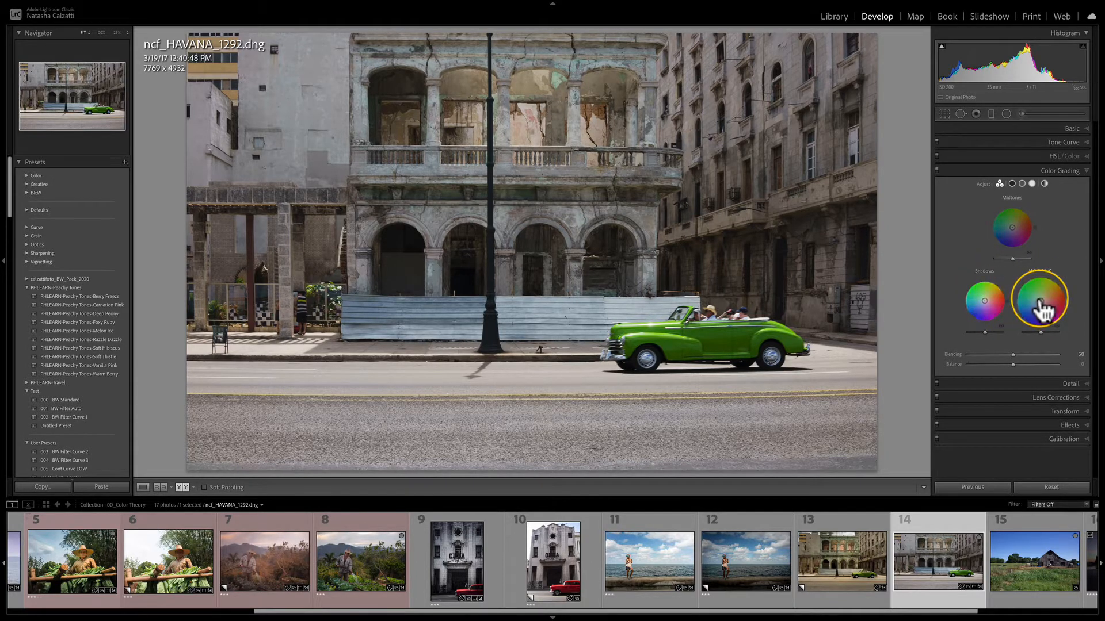
{"action": "left_click", "coordinate": [1011, 184]}
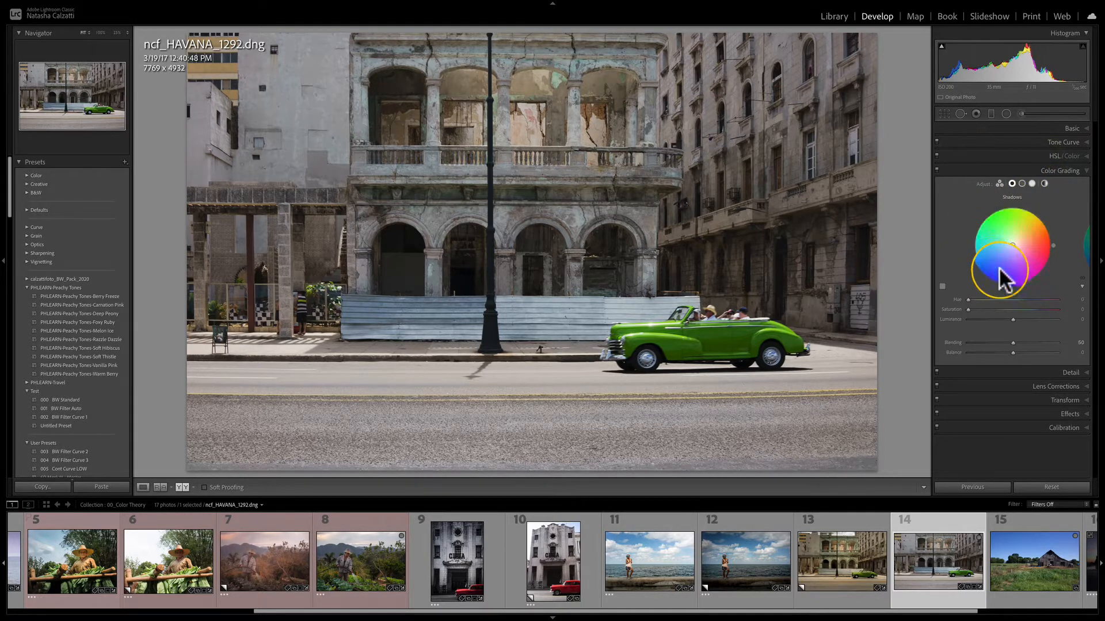
{"action": "left_click", "coordinate": [1021, 183]}
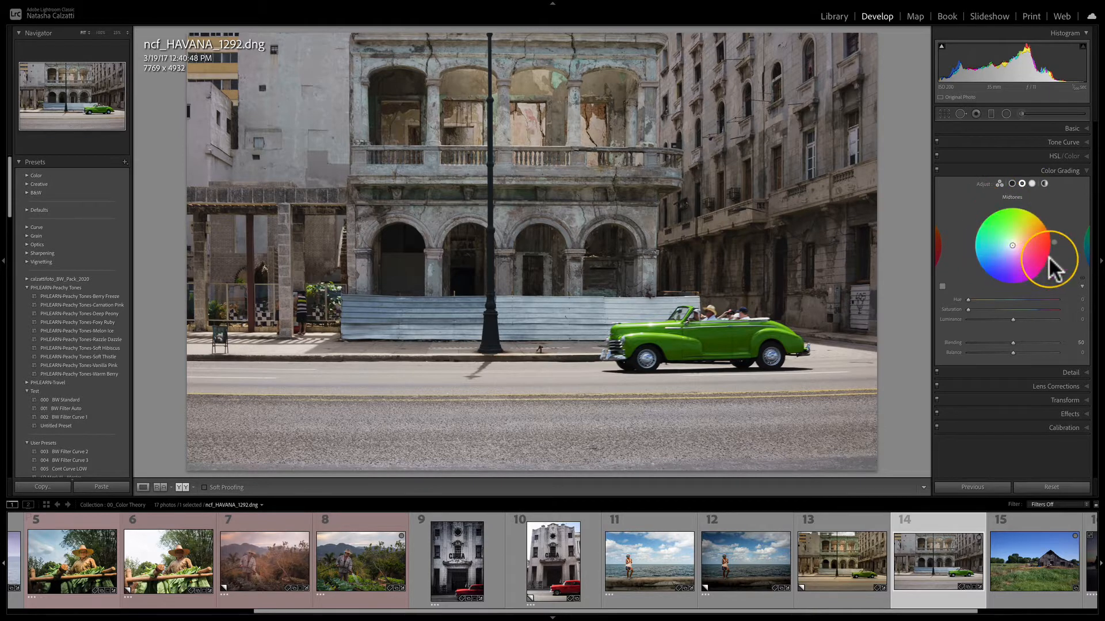
{"action": "left_click", "coordinate": [1031, 183]}
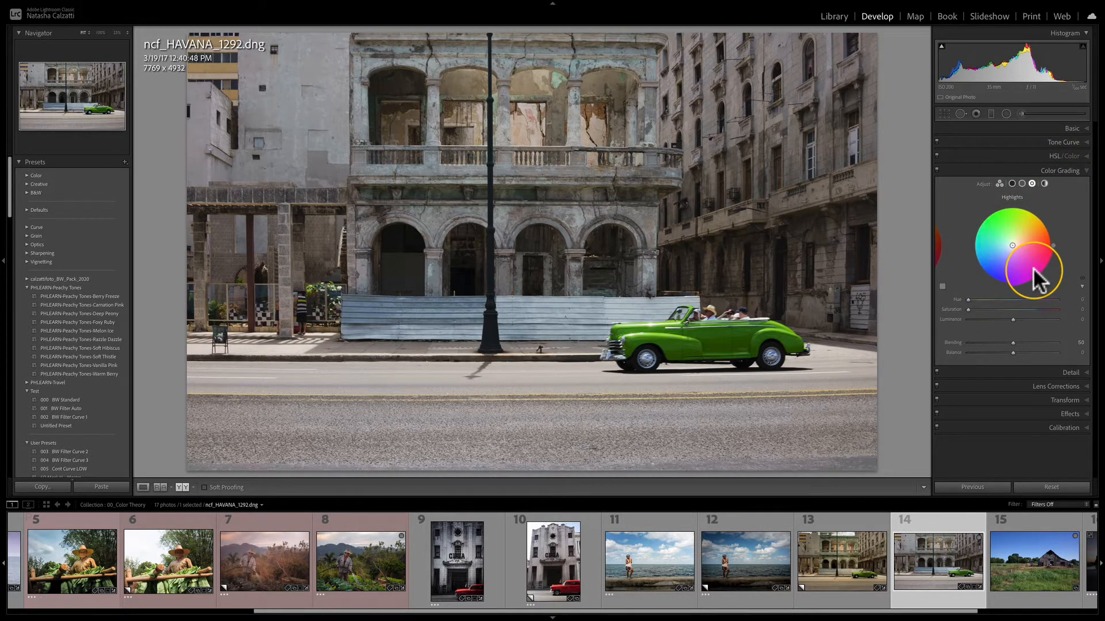
{"action": "left_click", "coordinate": [1044, 184]}
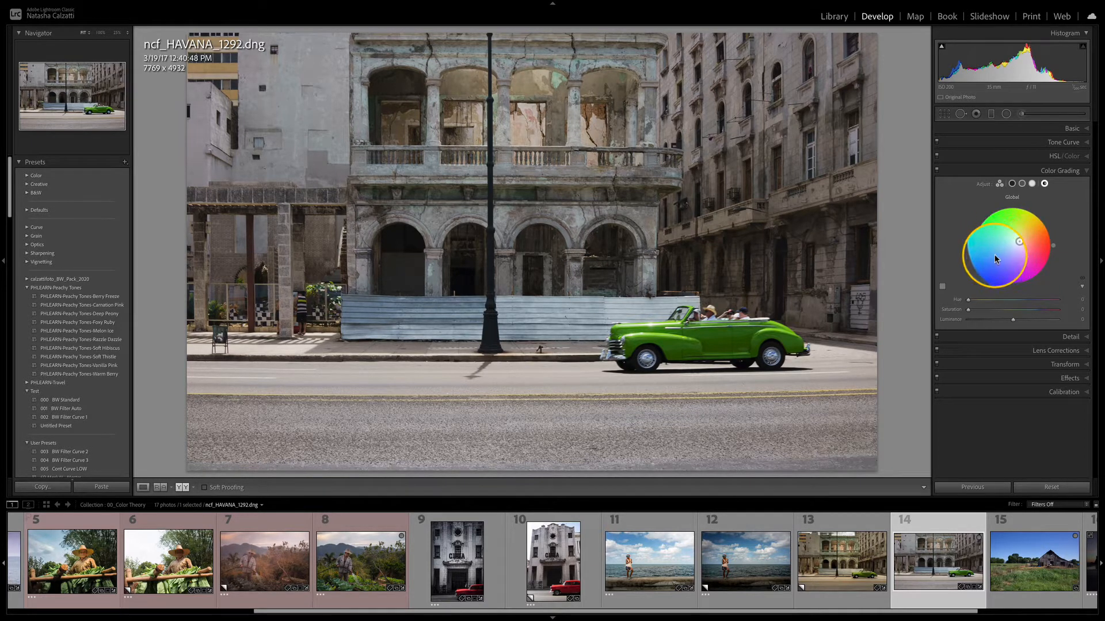
{"action": "left_click", "coordinate": [1000, 184]}
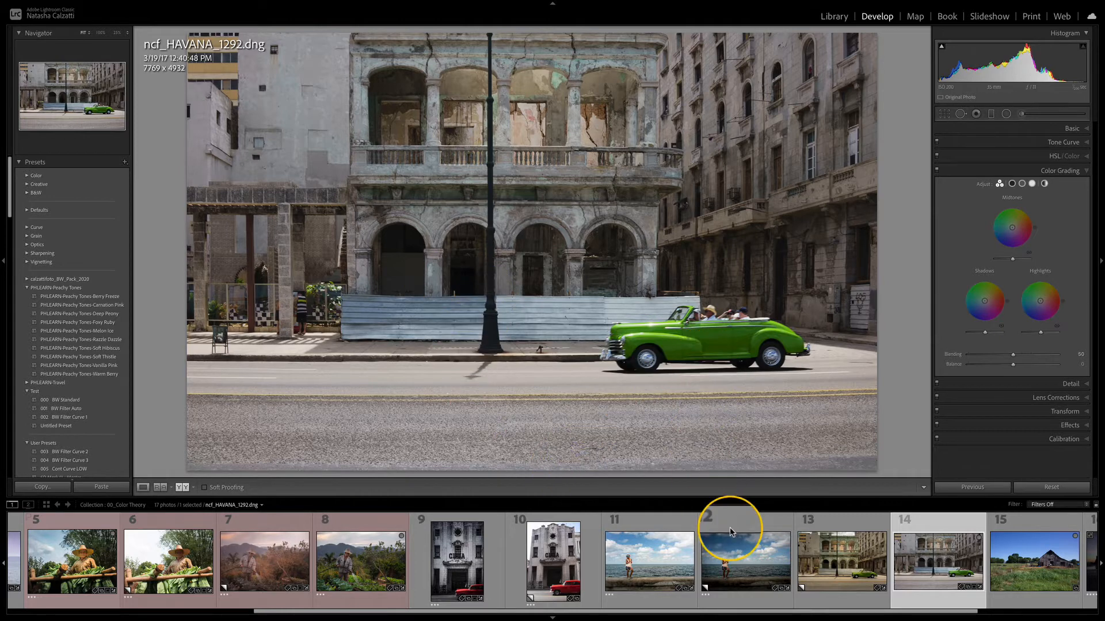
- View the edited virtual copy of the Havana photo, return to the original, and check its Basic and Color Grading settings
{"action": "left_click", "coordinate": [832, 572]}
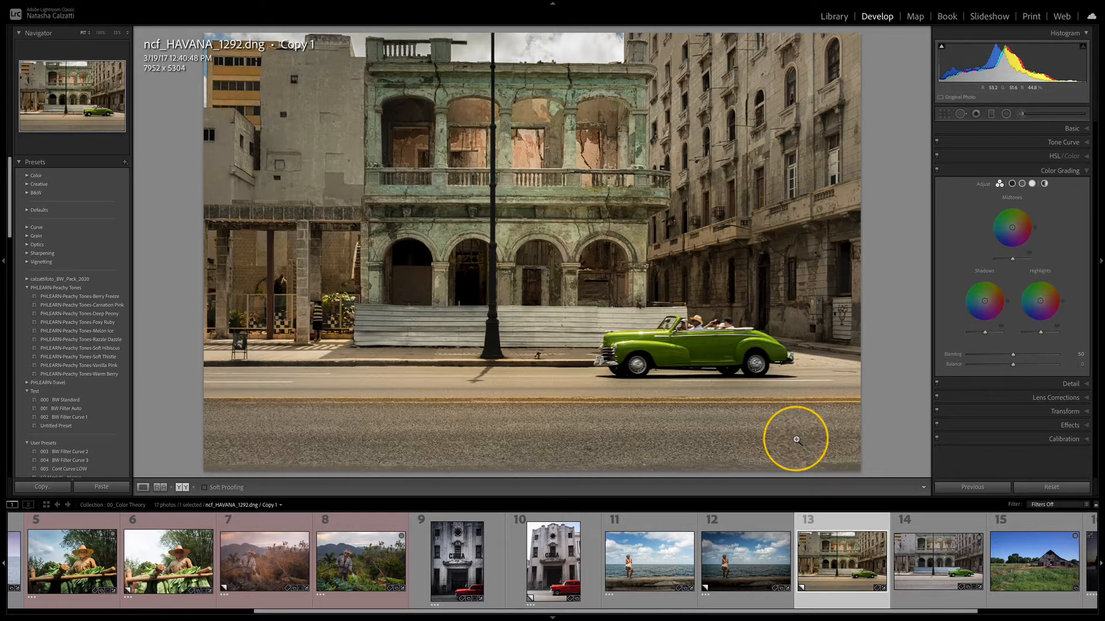
{"action": "left_click", "coordinate": [933, 571]}
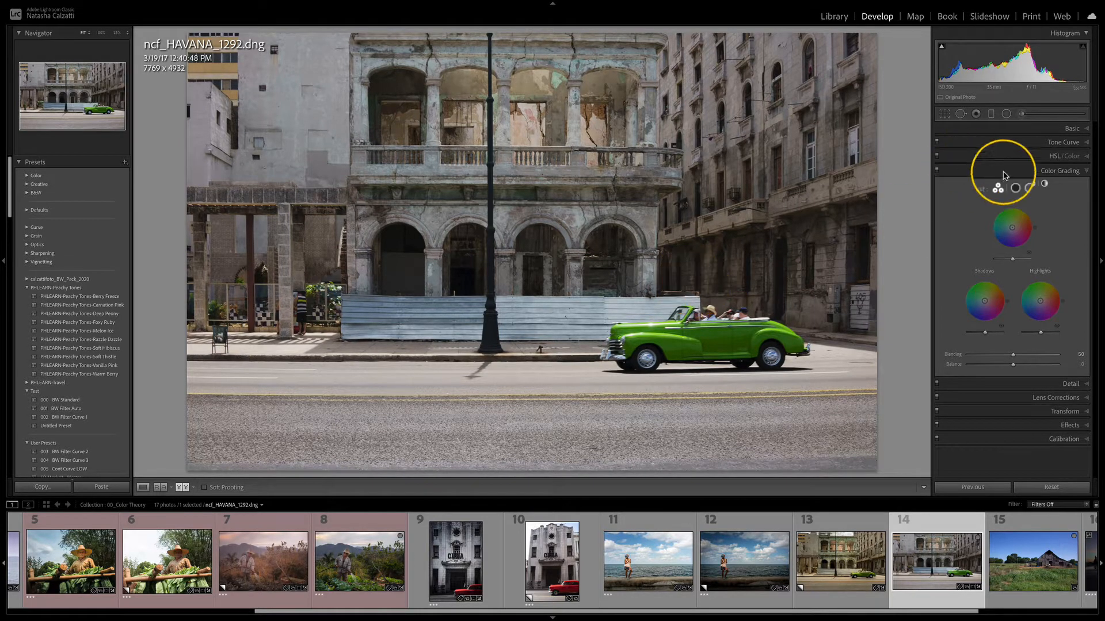
{"action": "left_click", "coordinate": [1064, 130]}
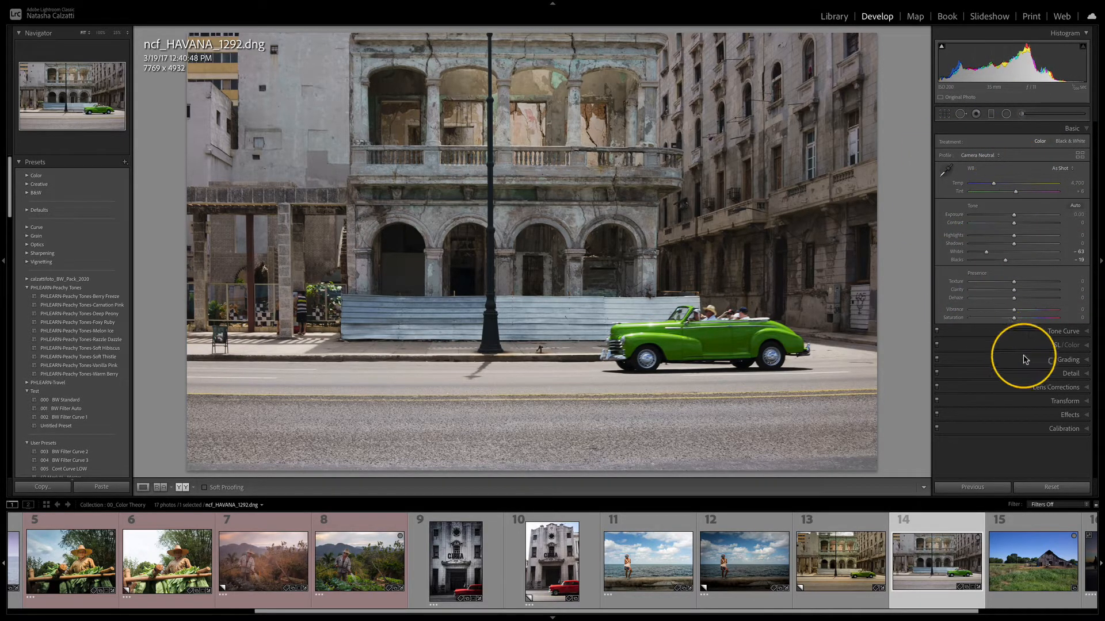
{"action": "left_click", "coordinate": [1080, 127]}
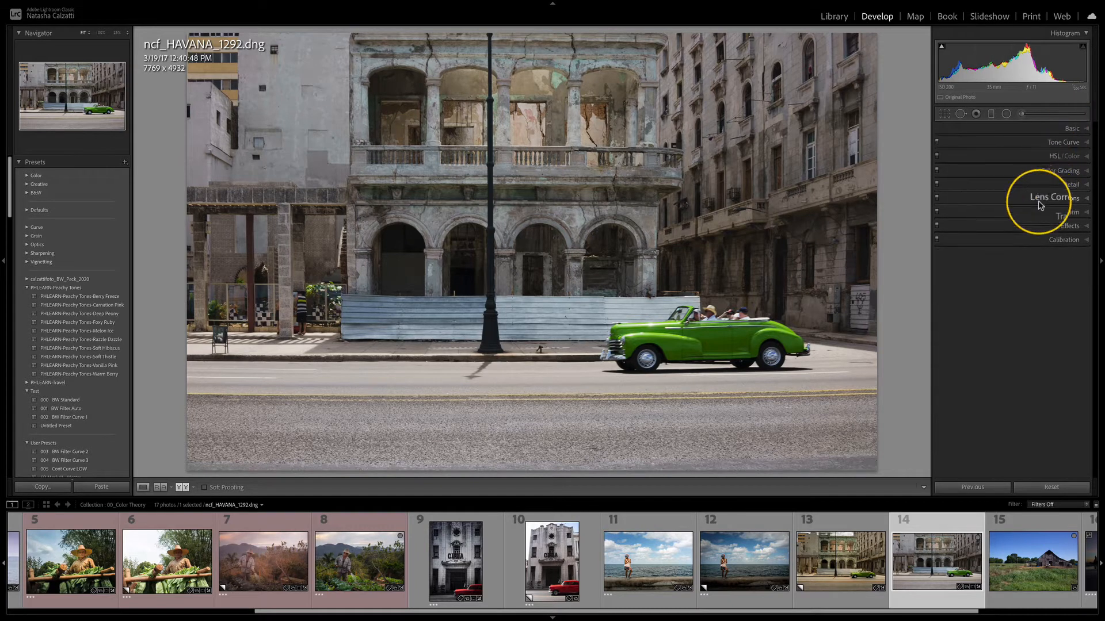
{"action": "left_click", "coordinate": [1058, 171]}
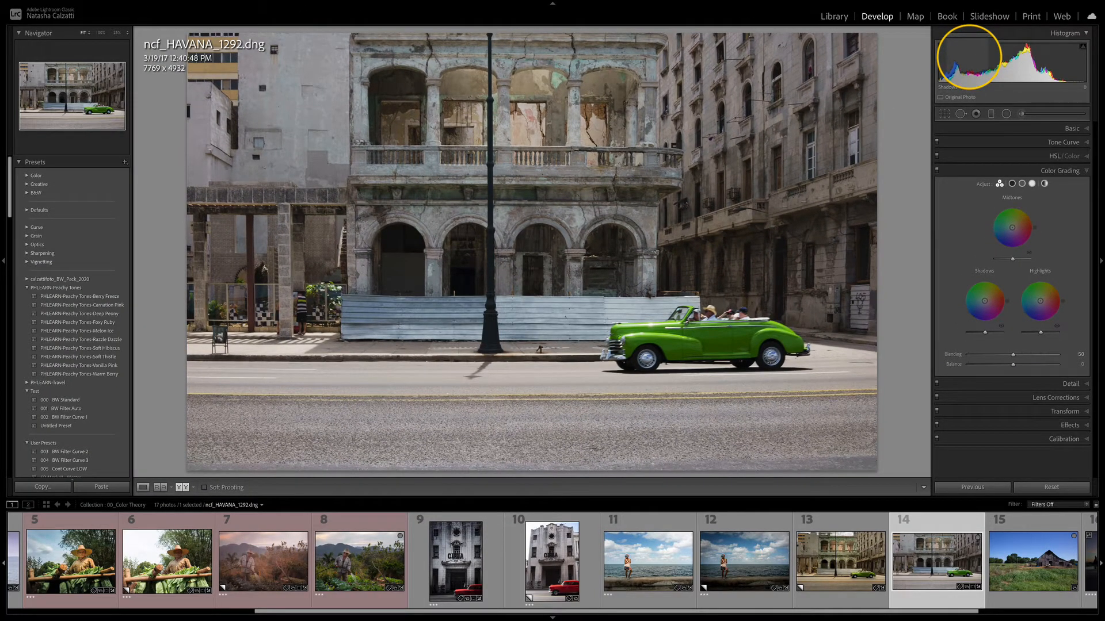
- Try darkening the shadows and the highlights directly in the histogram, undoing each adjustment
{"action": "mouse_move", "coordinate": [969, 57]}
{"action": "left_mouse_down"}
{"action": "mouse_move", "coordinate": [875, 56]}
{"action": "mouse_move", "coordinate": [968, 57]}
{"action": "left_mouse_up"}
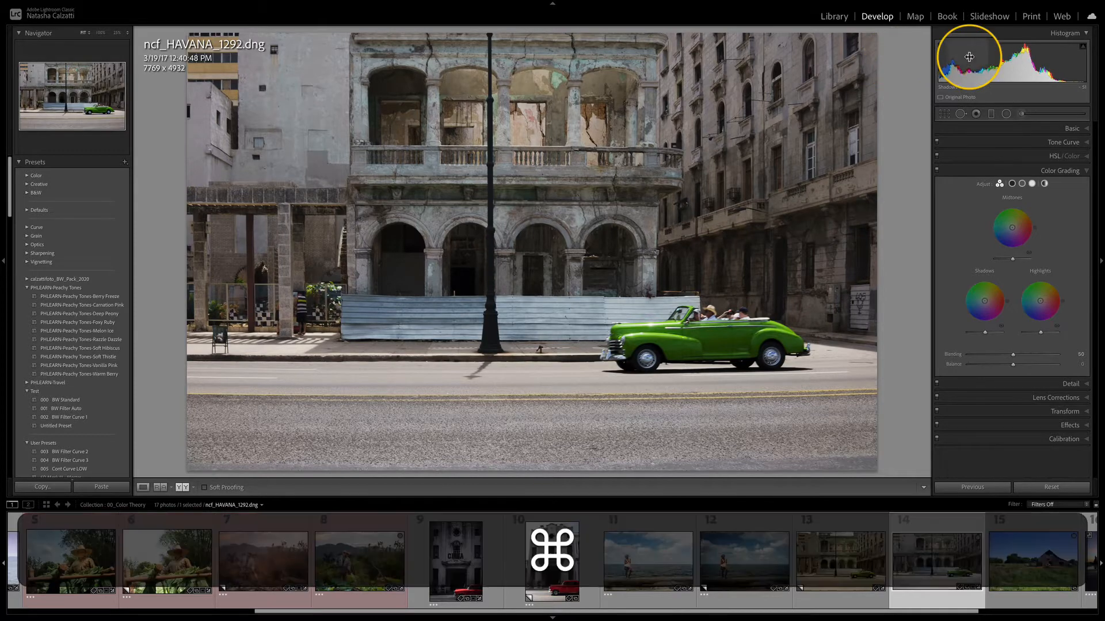
{"action": "key", "text": "super+z"}
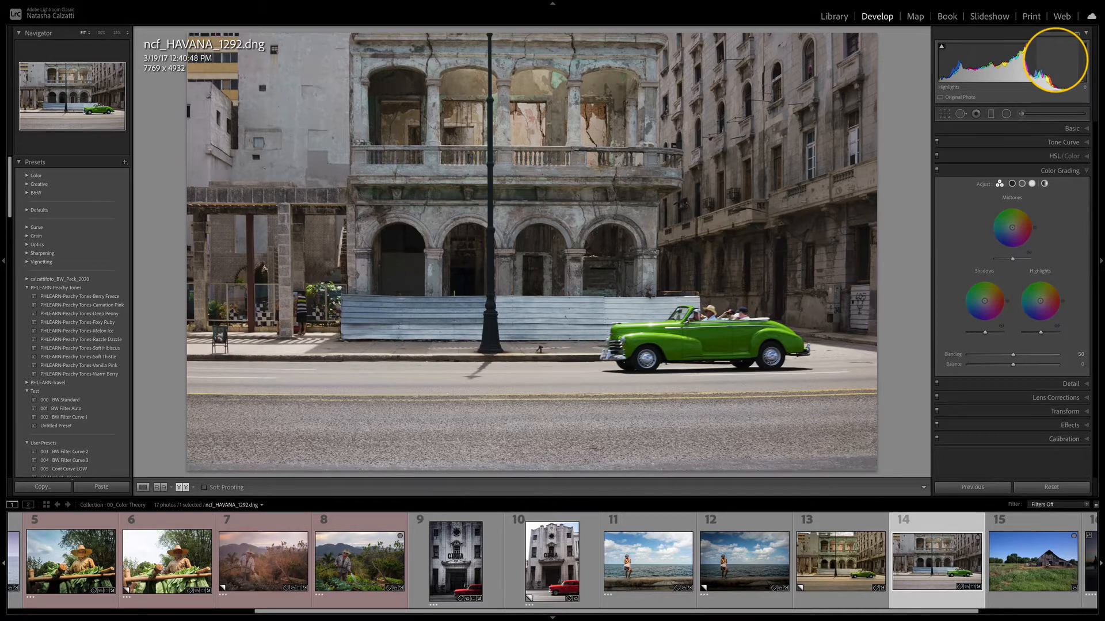
{"action": "left_click_drag", "start_coordinate": [1056, 59], "coordinate": [1004, 55]}
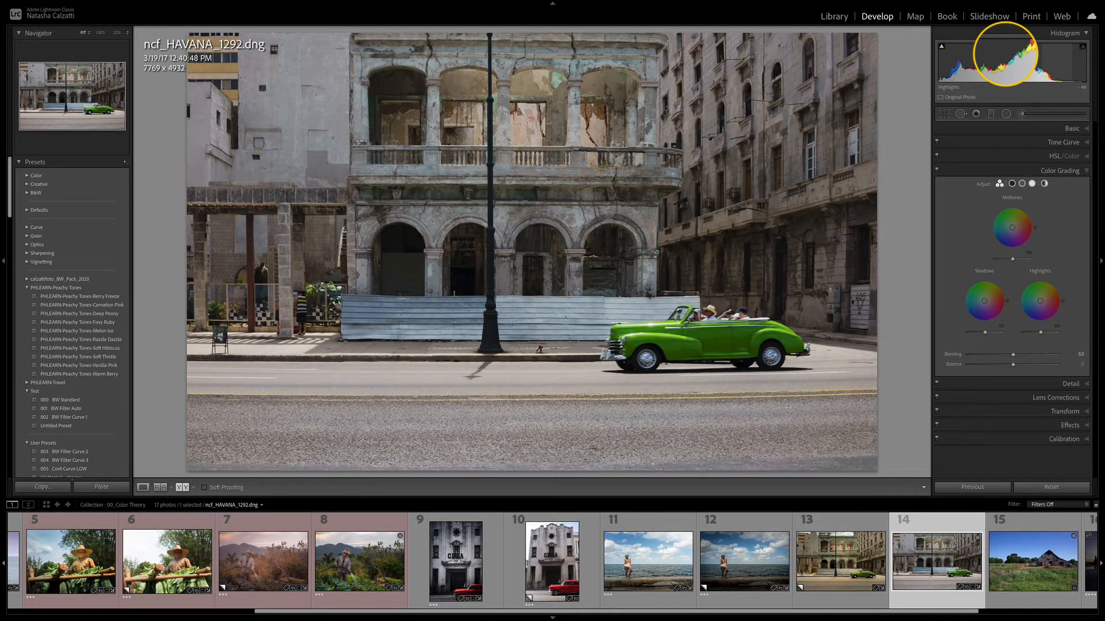
{"action": "key", "text": "super+z"}
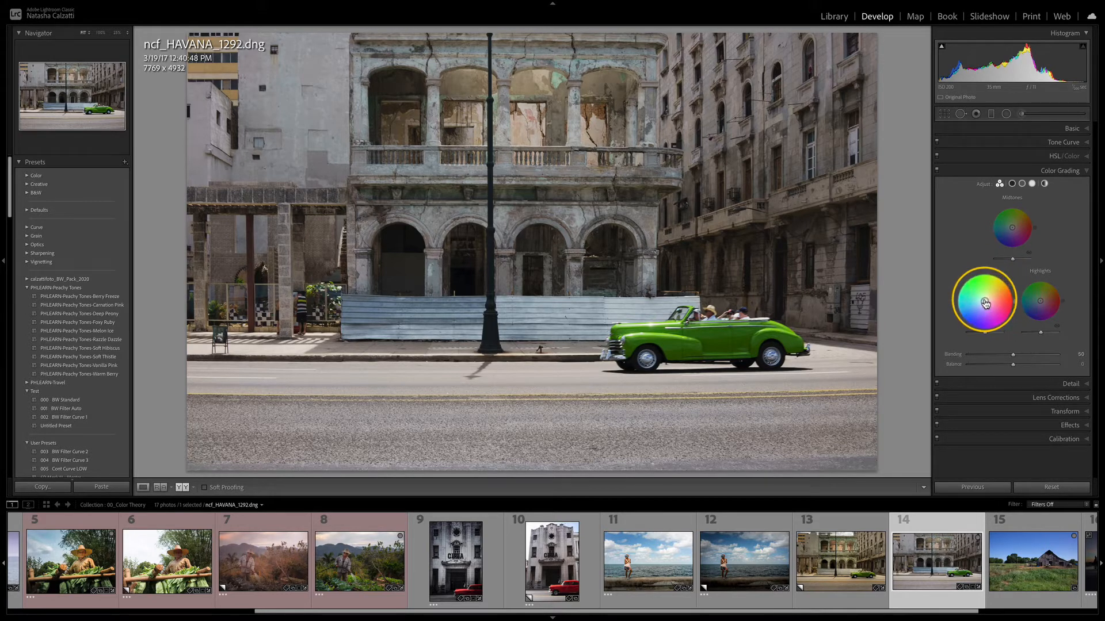
- Try grading the photo with strong blue shadows and fully saturated orange-yellow highlights, and reset the colour grading
{"action": "left_click_drag", "start_coordinate": [985, 304], "coordinate": [973, 313]}
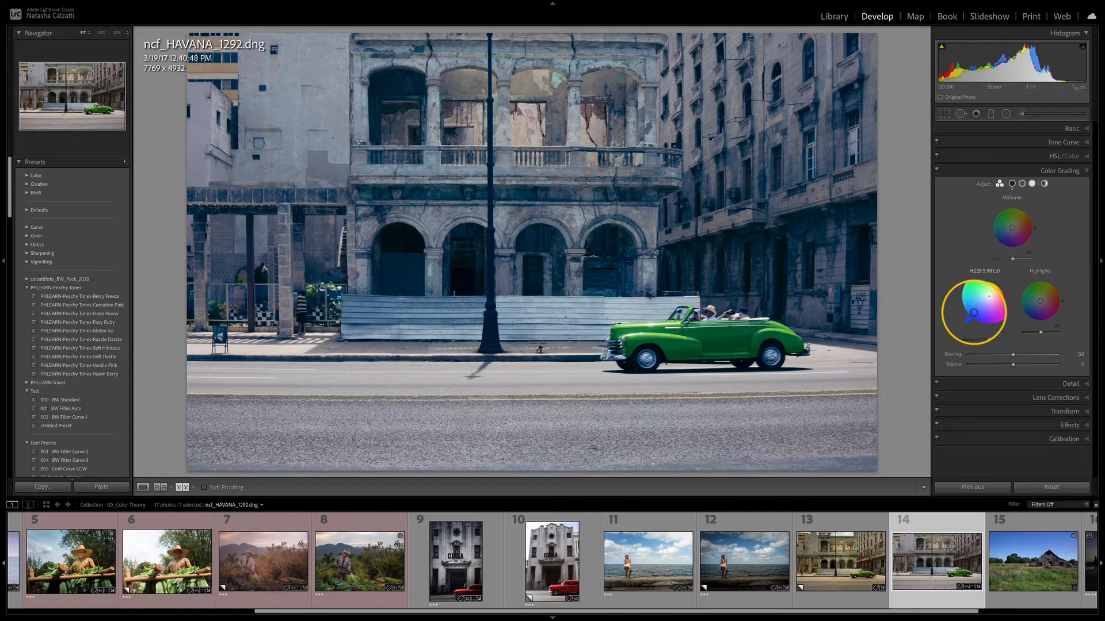
{"action": "left_click_drag", "start_coordinate": [1040, 302], "coordinate": [1051, 292]}
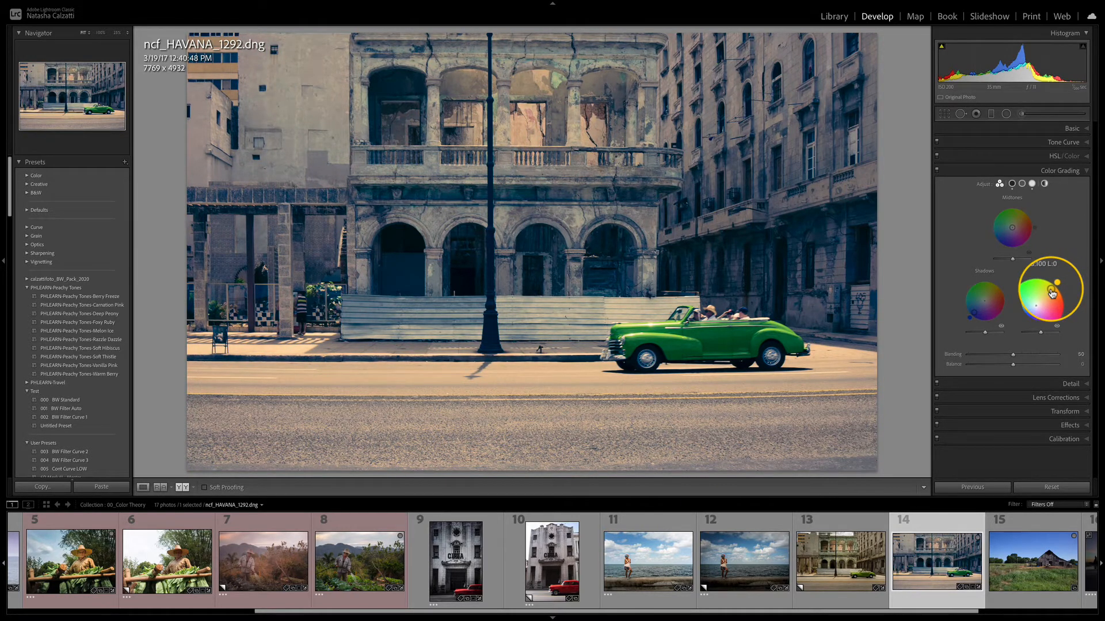
{"action": "left_click_drag", "start_coordinate": [1052, 294], "coordinate": [1051, 293]}
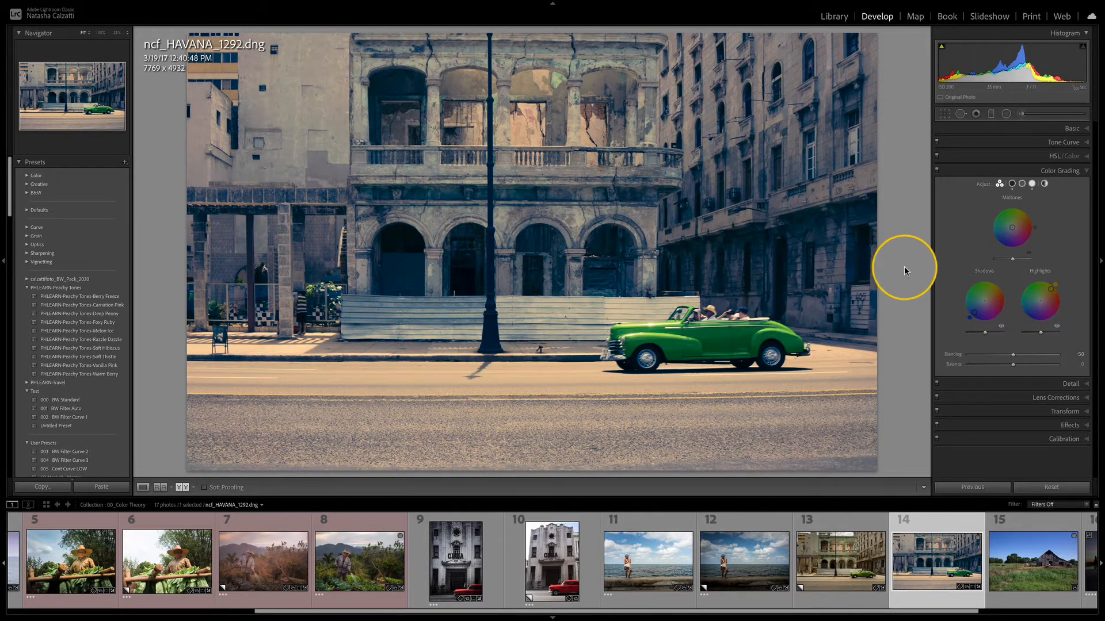
{"action": "double_click", "coordinate": [985, 187]}
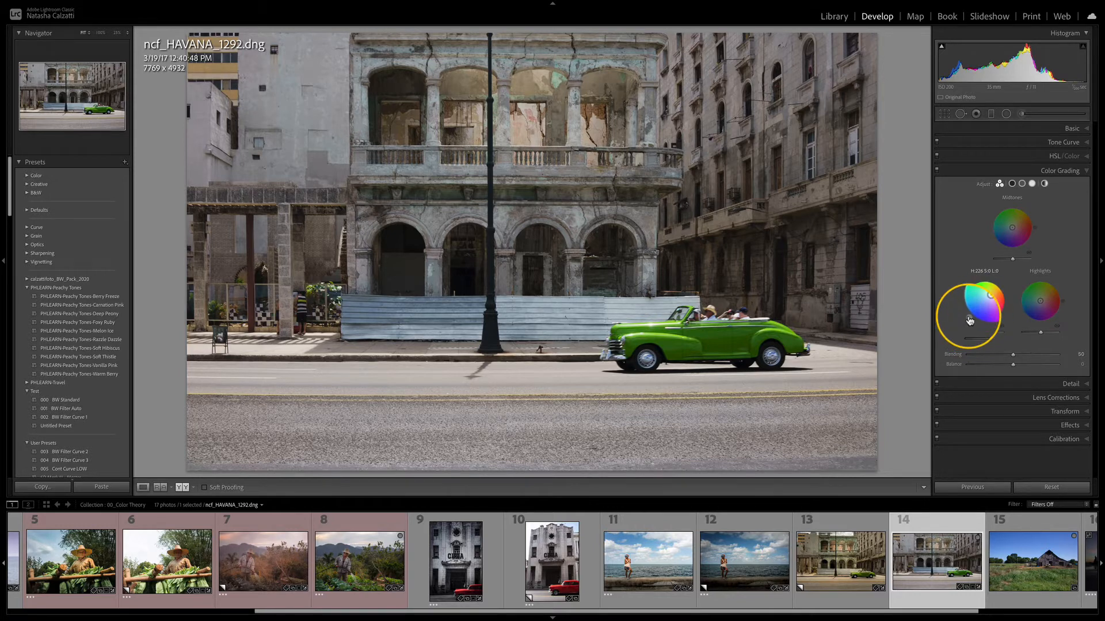
- Tint the shadows teal-blue with a hue of about 198 and a saturation of about 33
{"action": "key", "text": "shift"}
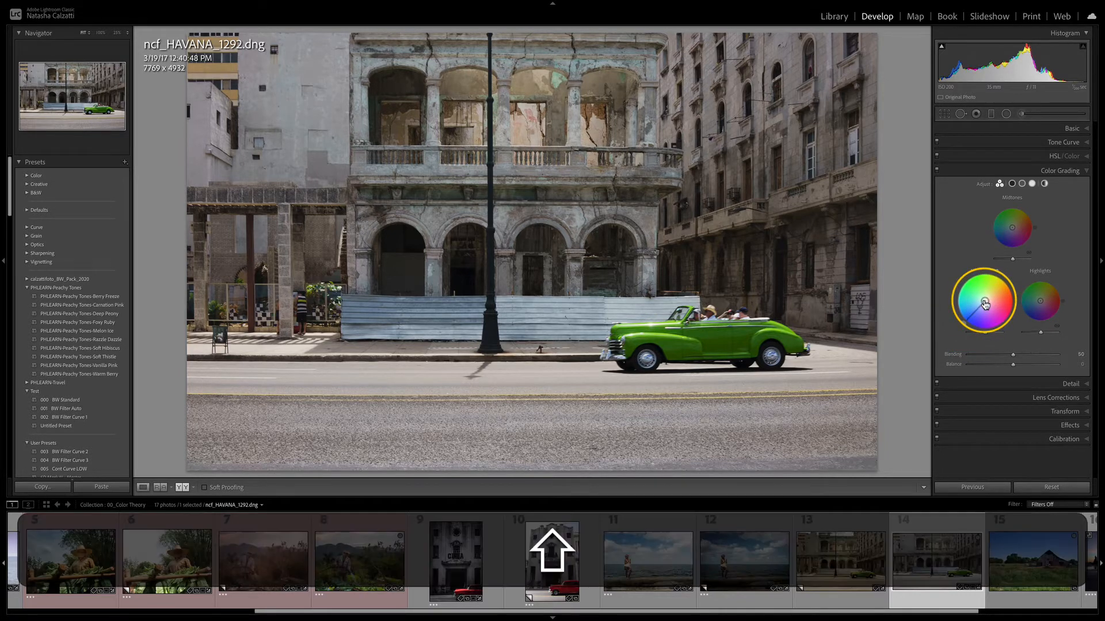
{"action": "left_click_drag", "start_coordinate": [985, 305], "coordinate": [978, 307]}
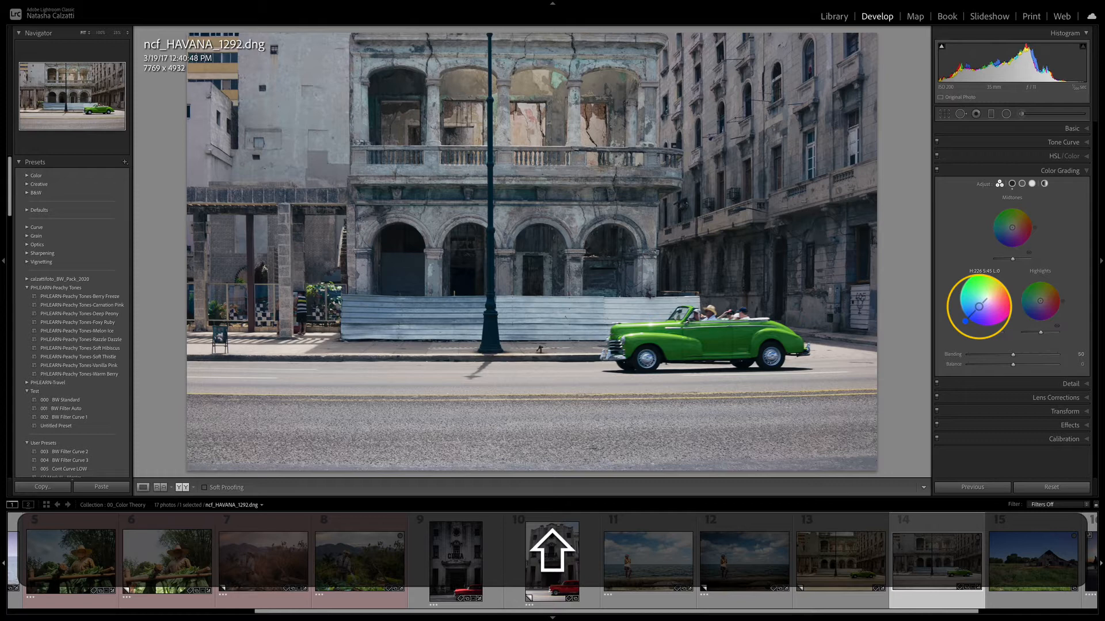
{"action": "left_click_drag", "start_coordinate": [978, 307], "coordinate": [978, 305]}
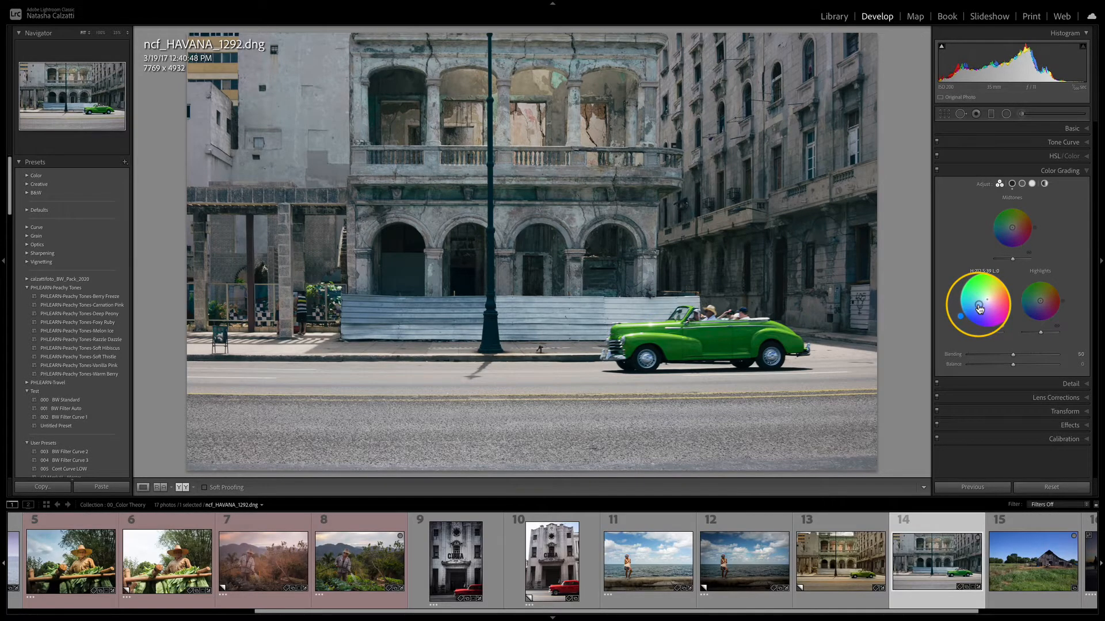
{"action": "key", "text": "alt"}
{"action": "mouse_move", "coordinate": [978, 306]}
{"action": "left_mouse_down"}
{"action": "mouse_move", "coordinate": [1017, 306]}
{"action": "mouse_move", "coordinate": [985, 296]}
{"action": "mouse_move", "coordinate": [1023, 303]}
{"action": "mouse_move", "coordinate": [980, 295]}
{"action": "left_mouse_up"}
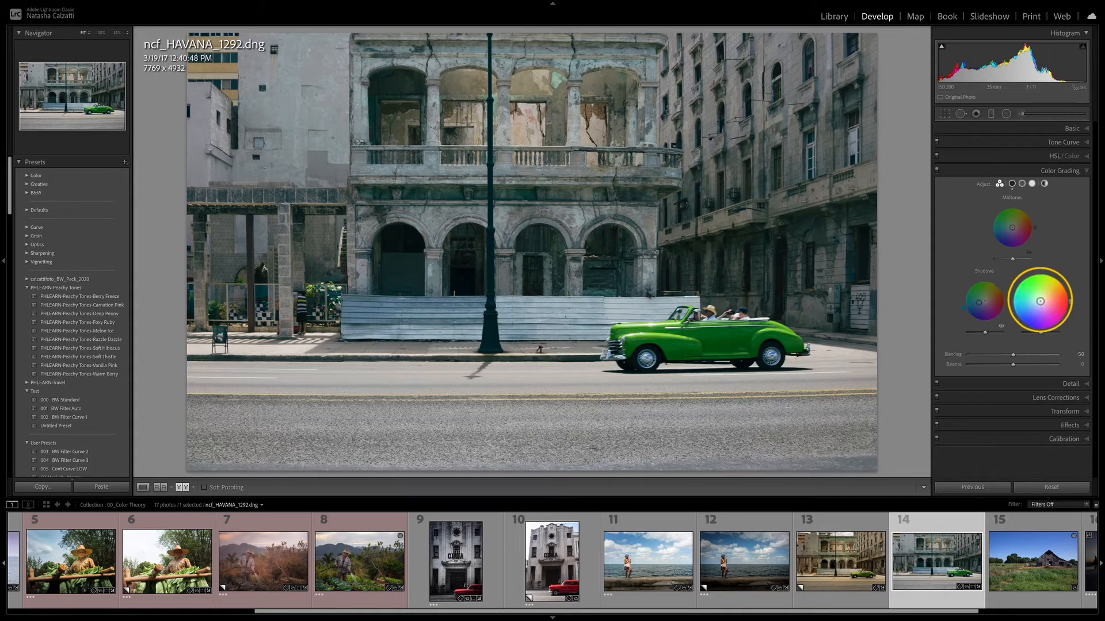
- Tint the highlights a warm yellow with a saturation of about 43
{"action": "left_click_drag", "start_coordinate": [1040, 302], "coordinate": [1041, 300]}
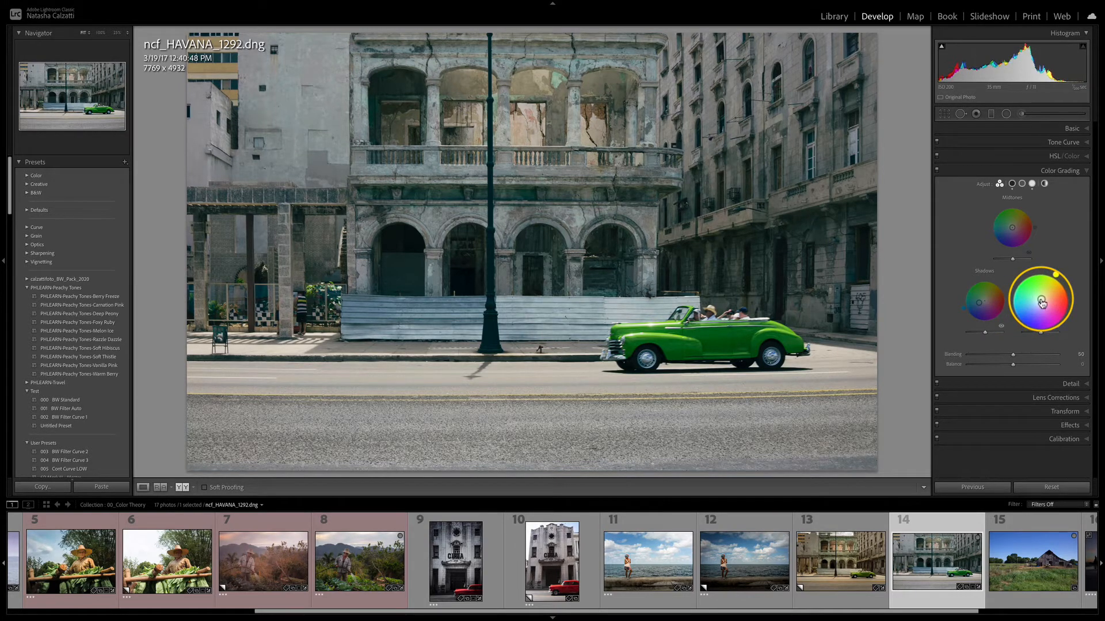
{"action": "key", "text": "shift"}
{"action": "left_click_drag", "start_coordinate": [1041, 302], "coordinate": [1050, 279]}
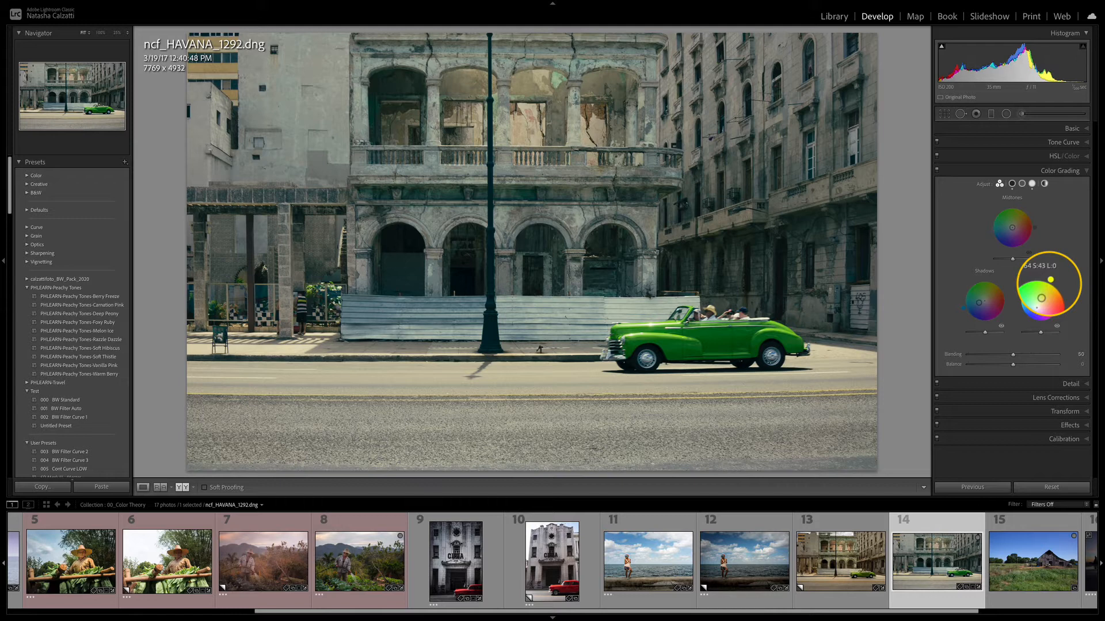
{"action": "left_click_drag", "start_coordinate": [1051, 279], "coordinate": [1054, 286]}
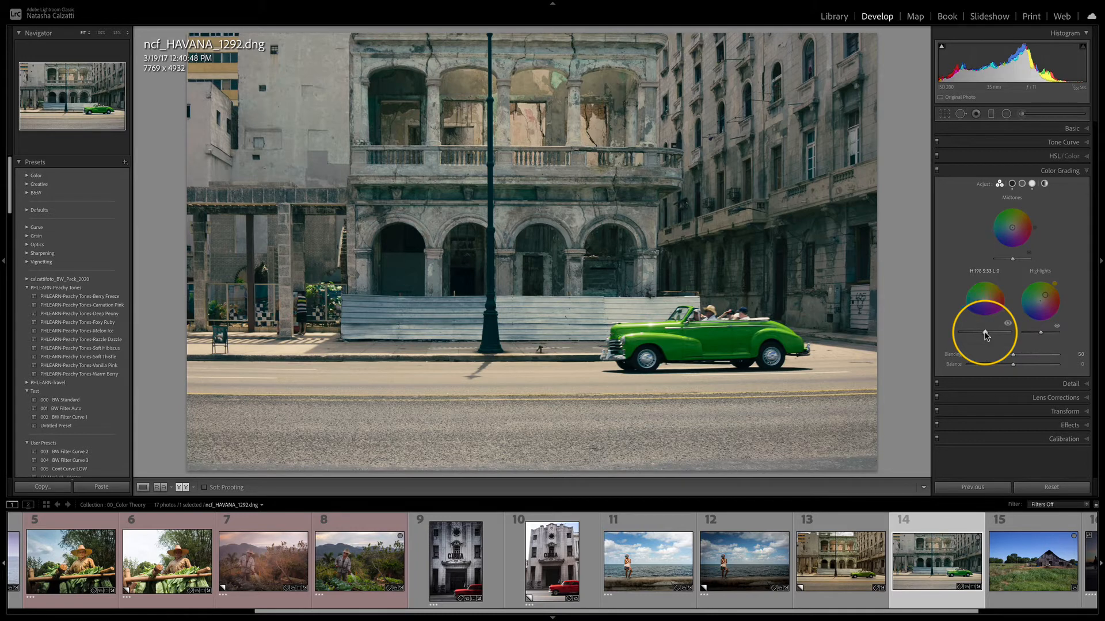
- Test the shadow luminance at both extremes, leave it slightly below neutral, and raise the highlight luminance slightly
{"action": "left_click_drag", "start_coordinate": [985, 334], "coordinate": [942, 334]}
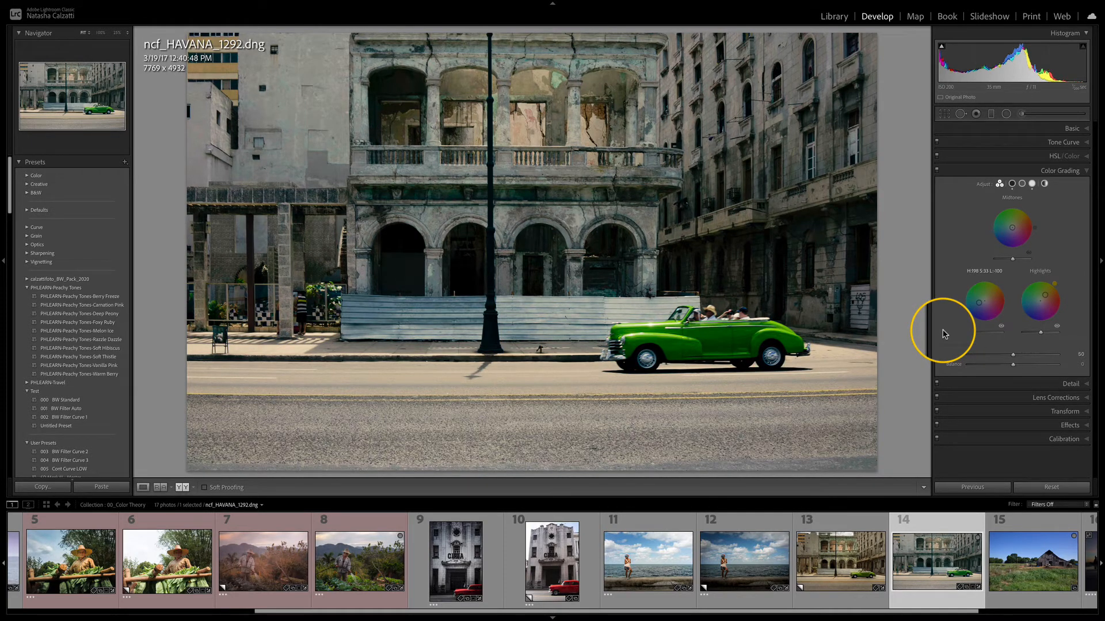
{"action": "left_click_drag", "start_coordinate": [943, 333], "coordinate": [1030, 341]}
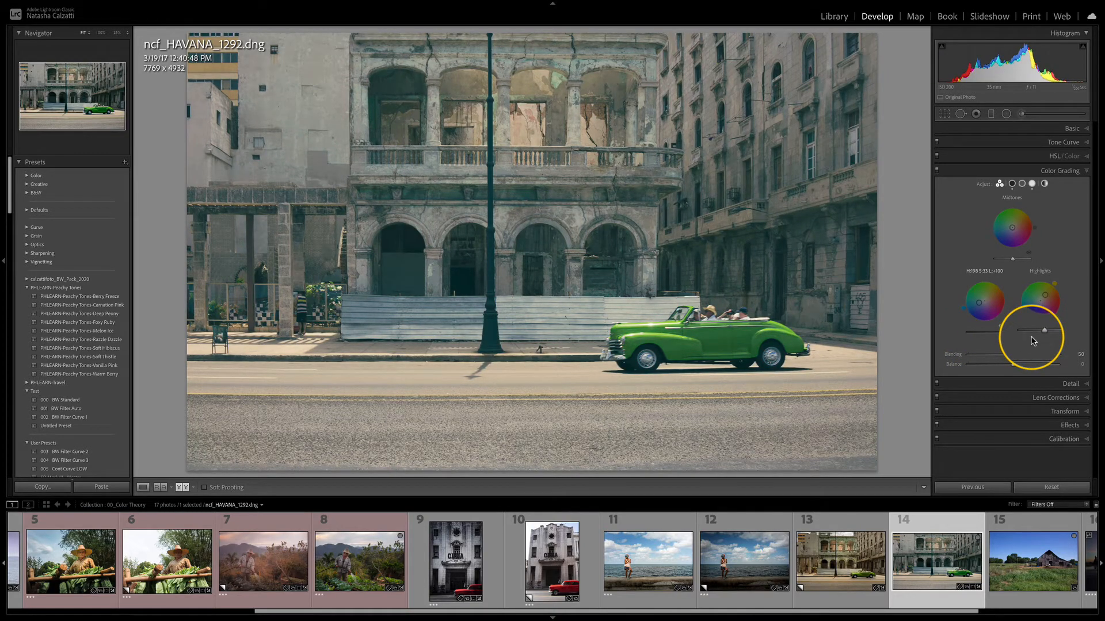
{"action": "left_click_drag", "start_coordinate": [1033, 341], "coordinate": [981, 340]}
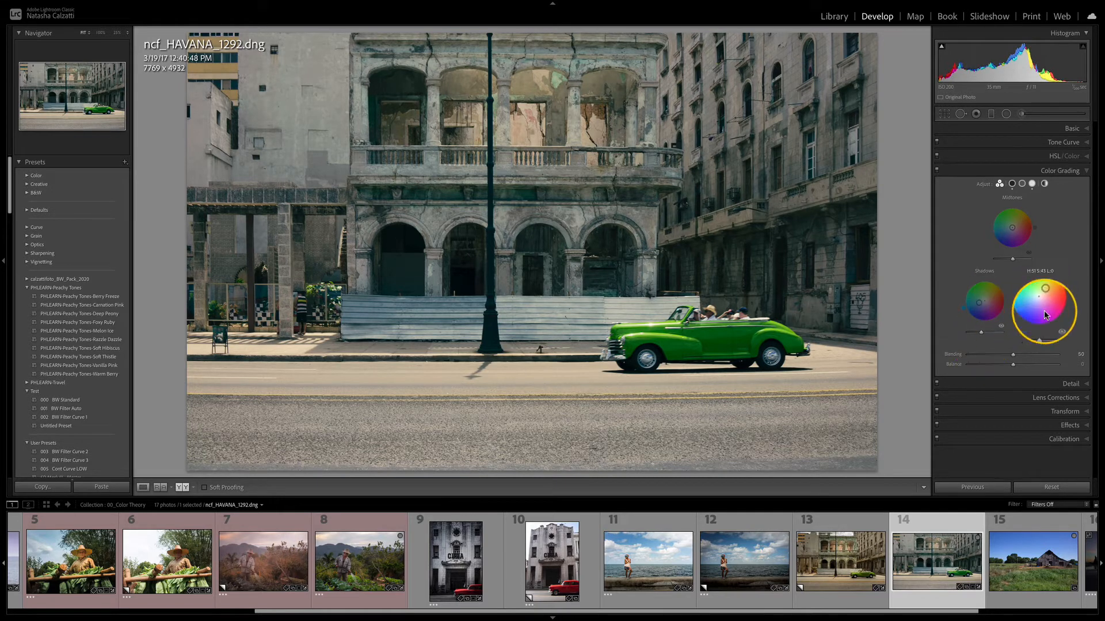
{"action": "mouse_move", "coordinate": [1041, 334]}
{"action": "left_mouse_down"}
{"action": "mouse_move", "coordinate": [1058, 333]}
{"action": "mouse_move", "coordinate": [1037, 333]}
{"action": "mouse_move", "coordinate": [1046, 336]}
{"action": "left_mouse_up"}
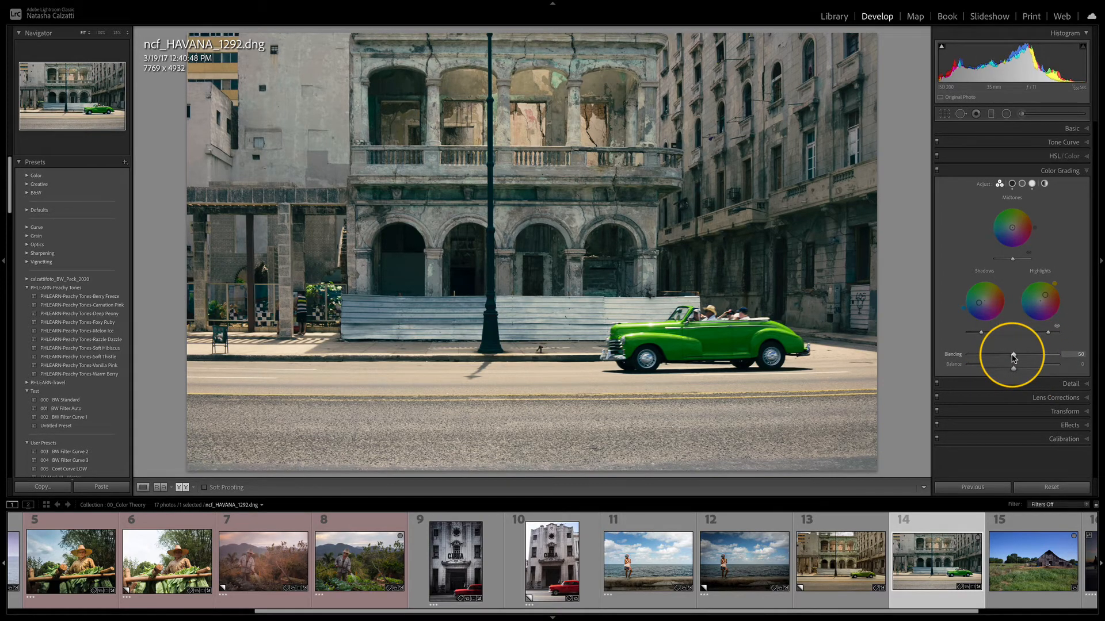
- Set the colour grading's Blending to 25 and shift its Balance towards the highlights at +45
{"action": "key", "text": "alt"}
{"action": "left_click_drag", "start_coordinate": [1013, 357], "coordinate": [1062, 363]}
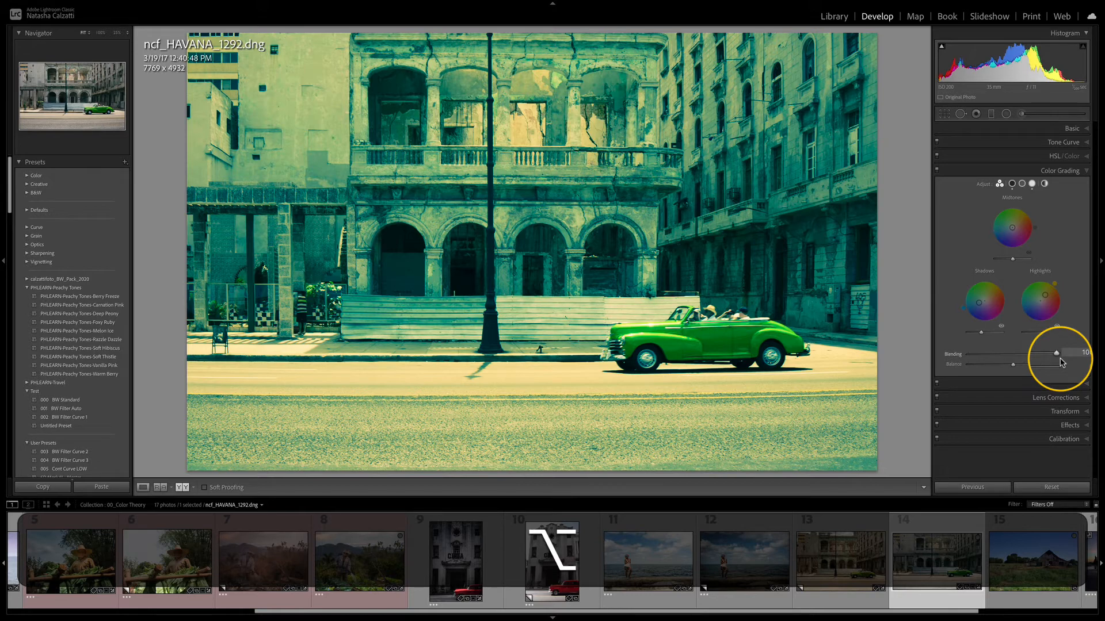
{"action": "left_click_drag", "start_coordinate": [1062, 363], "coordinate": [1007, 360]}
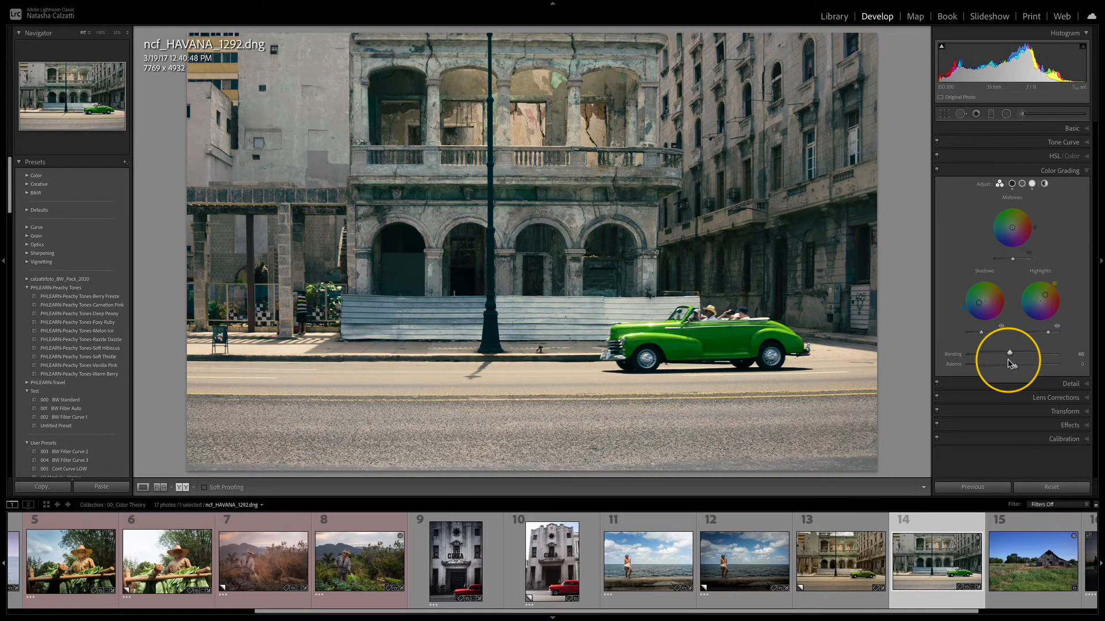
{"action": "mouse_move", "coordinate": [1009, 354]}
{"action": "left_mouse_down"}
{"action": "mouse_move", "coordinate": [1033, 359]}
{"action": "mouse_move", "coordinate": [973, 359]}
{"action": "mouse_move", "coordinate": [1053, 357]}
{"action": "mouse_move", "coordinate": [1011, 360]}
{"action": "left_mouse_up"}
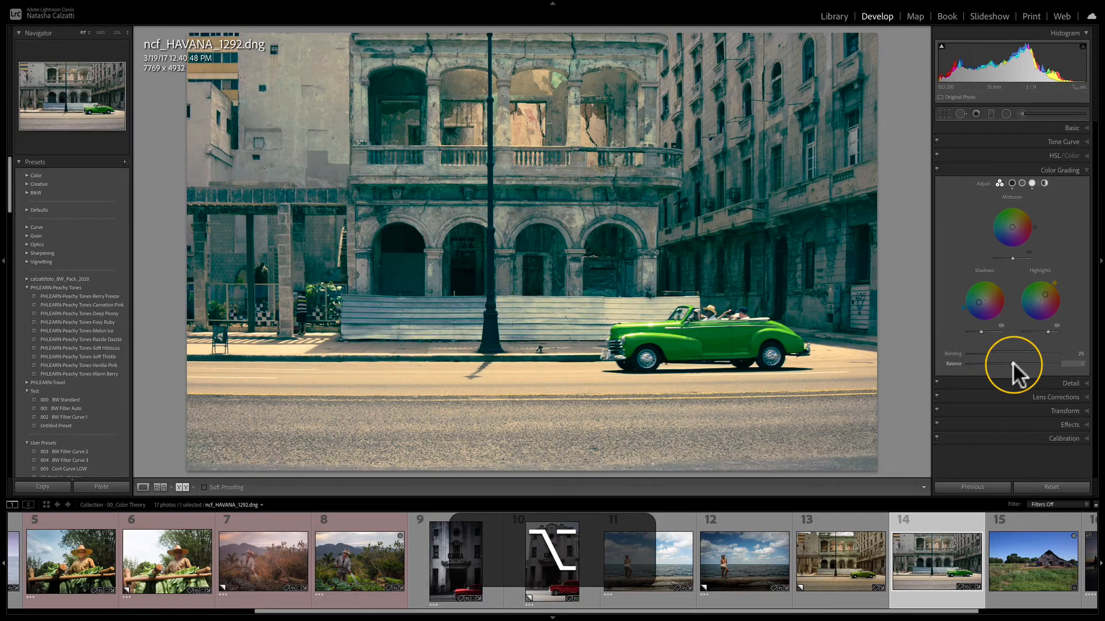
{"action": "mouse_move", "coordinate": [1012, 361]}
{"action": "left_mouse_down"}
{"action": "mouse_move", "coordinate": [957, 362]}
{"action": "mouse_move", "coordinate": [1068, 368]}
{"action": "mouse_move", "coordinate": [1006, 363]}
{"action": "mouse_move", "coordinate": [1030, 364]}
{"action": "left_mouse_up"}
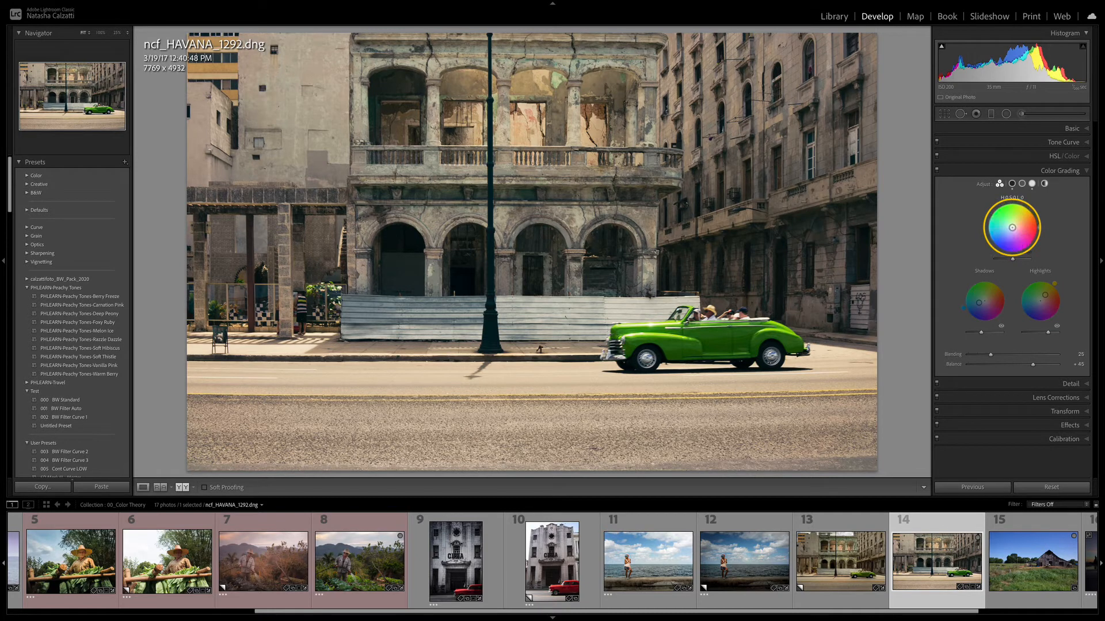
- Tint the Havana photo's midtones slightly warm yellow and compare the before and after versions side by side
{"action": "left_click_drag", "start_coordinate": [1012, 228], "coordinate": [1014, 226]}
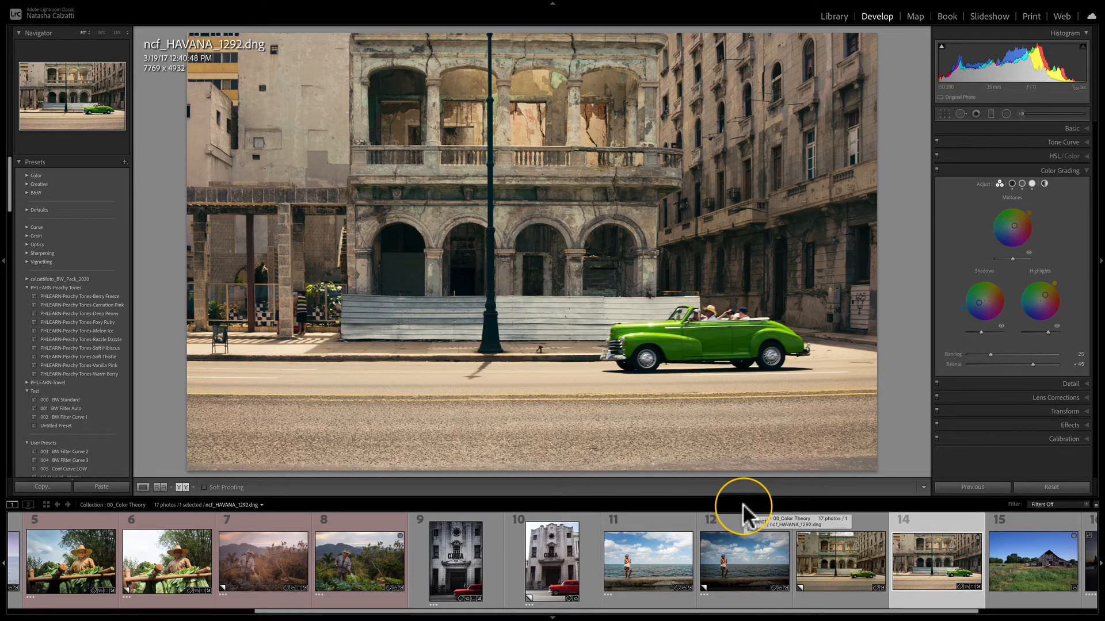
{"action": "key", "text": "y"}
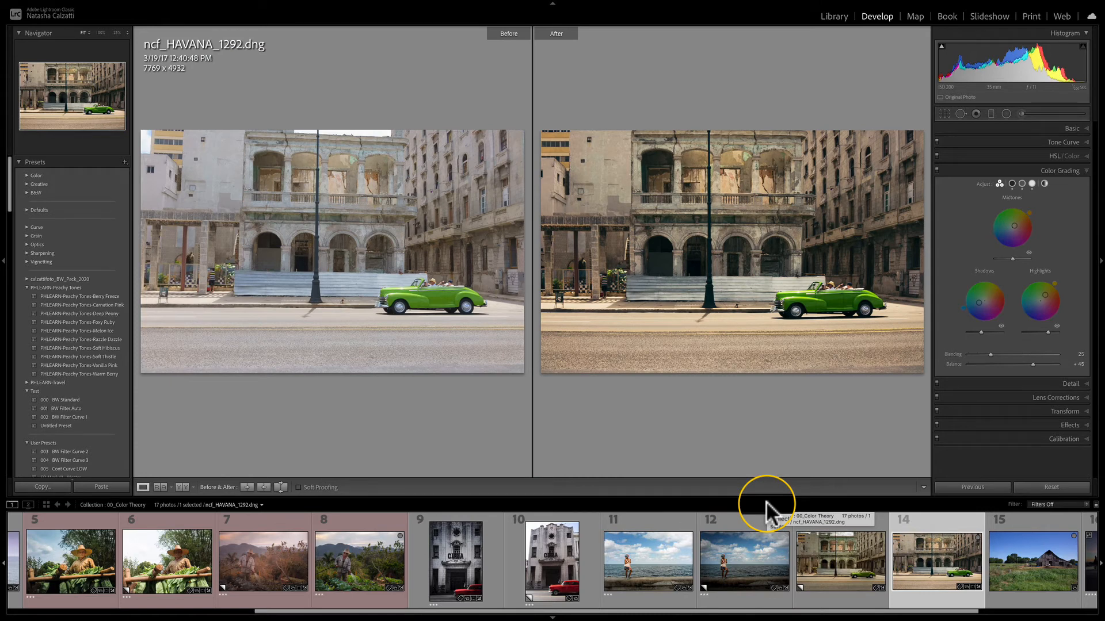
{"action": "key", "text": "y"}
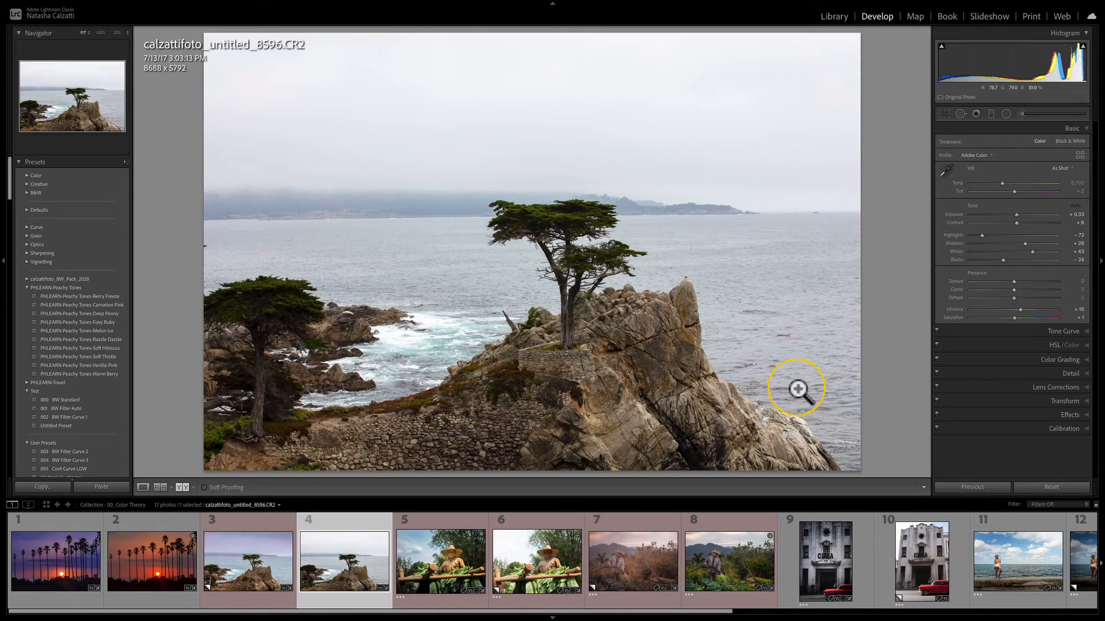
- Tint the coastal cypress photo's highlights cyan-blue at hue 204, saturation 35, its shadows orange at hue 27, saturation 19, and its midtones slightly warm
{"action": "left_click", "coordinate": [1051, 358]}
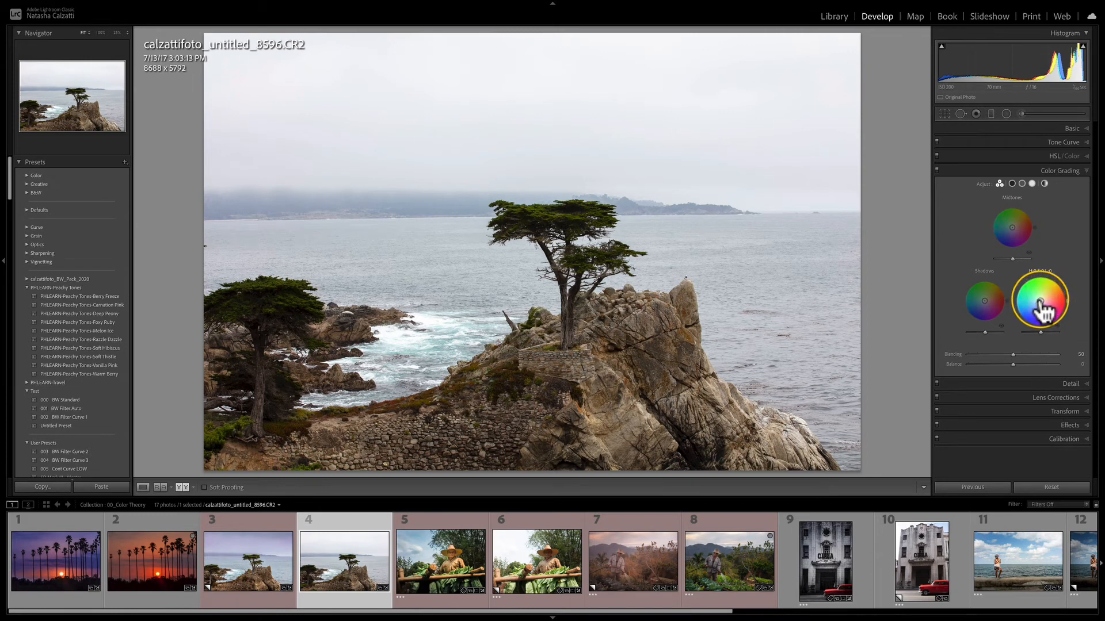
{"action": "mouse_move", "coordinate": [1040, 301]}
{"action": "left_mouse_down"}
{"action": "mouse_move", "coordinate": [1026, 310]}
{"action": "mouse_move", "coordinate": [1033, 299]}
{"action": "left_mouse_up"}
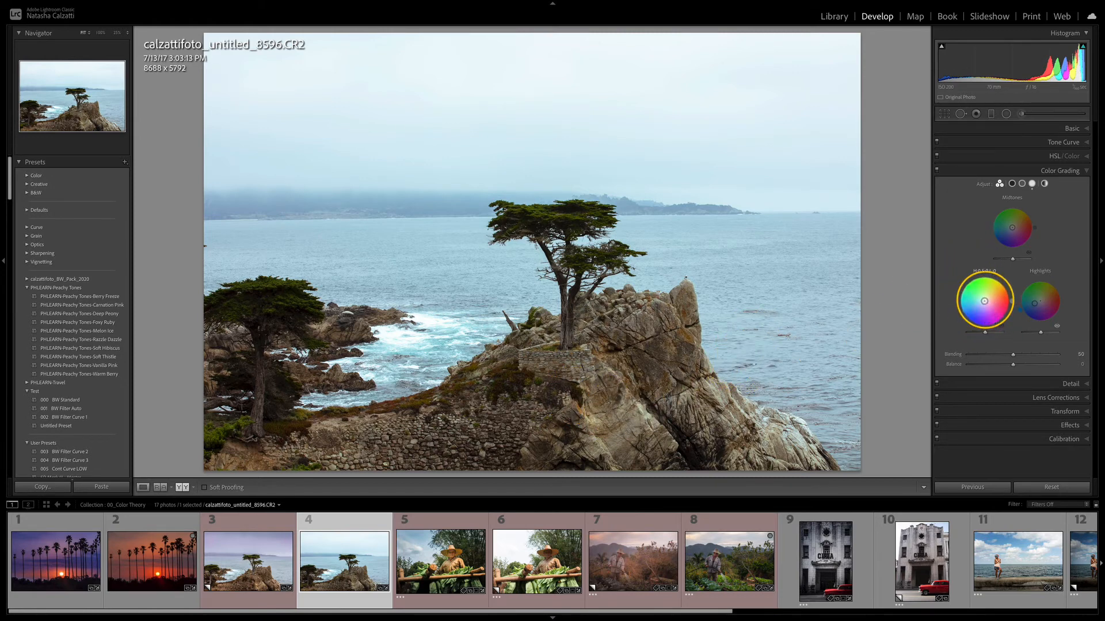
{"action": "left_click_drag", "start_coordinate": [984, 301], "coordinate": [987, 300]}
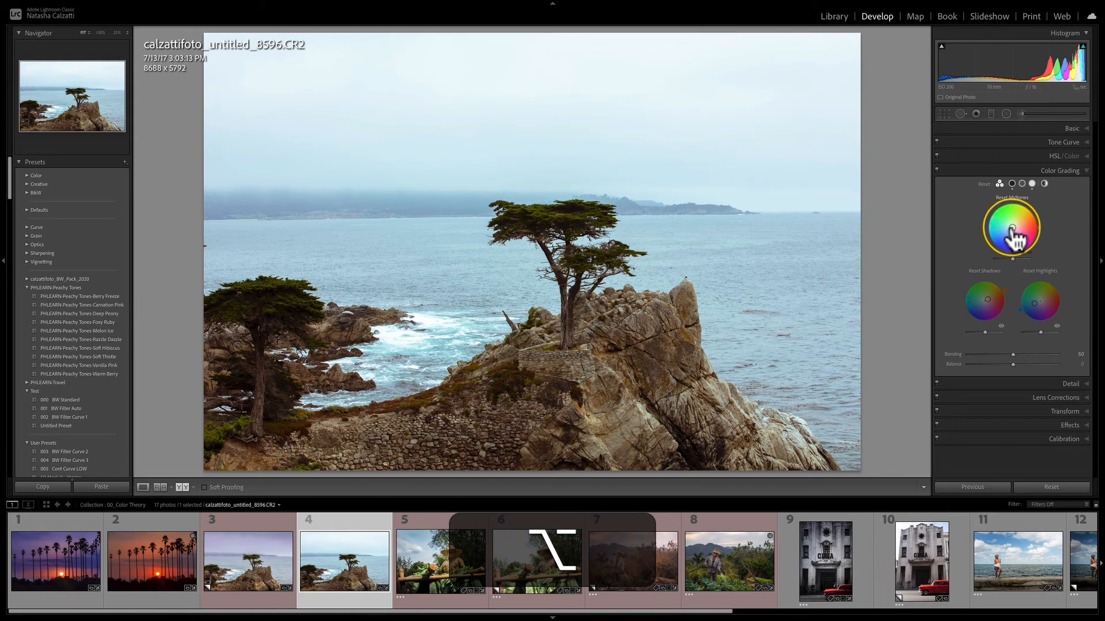
{"action": "left_click_drag", "start_coordinate": [1012, 228], "coordinate": [1013, 226]}
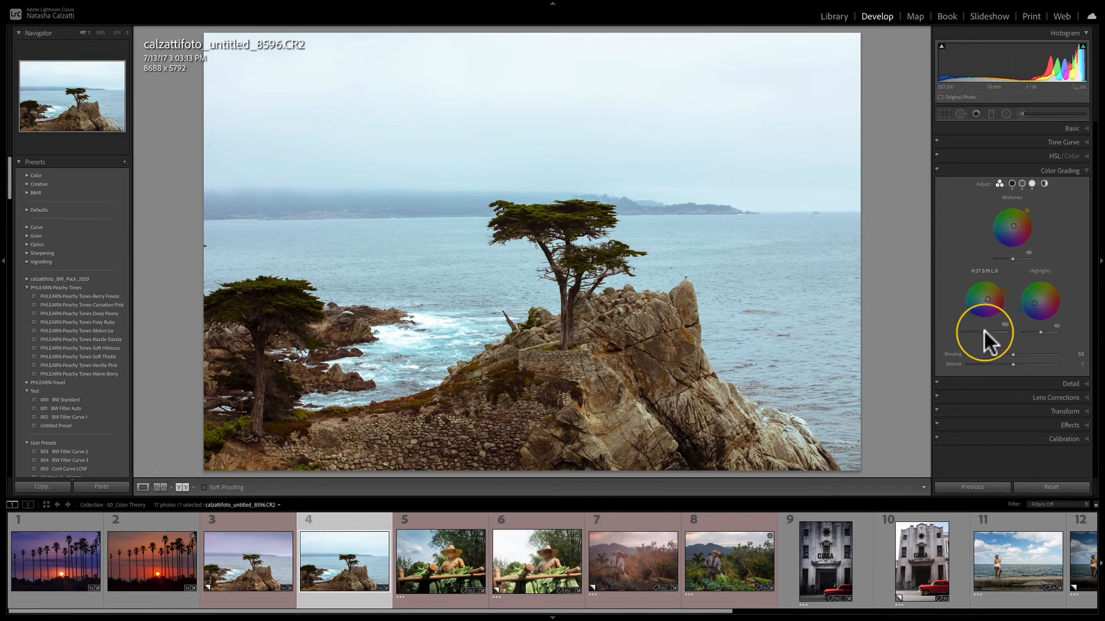
- Lower the luminance of the shadows and midtones slightly and raise the highlight luminance
{"action": "left_click_drag", "start_coordinate": [983, 330], "coordinate": [976, 329]}
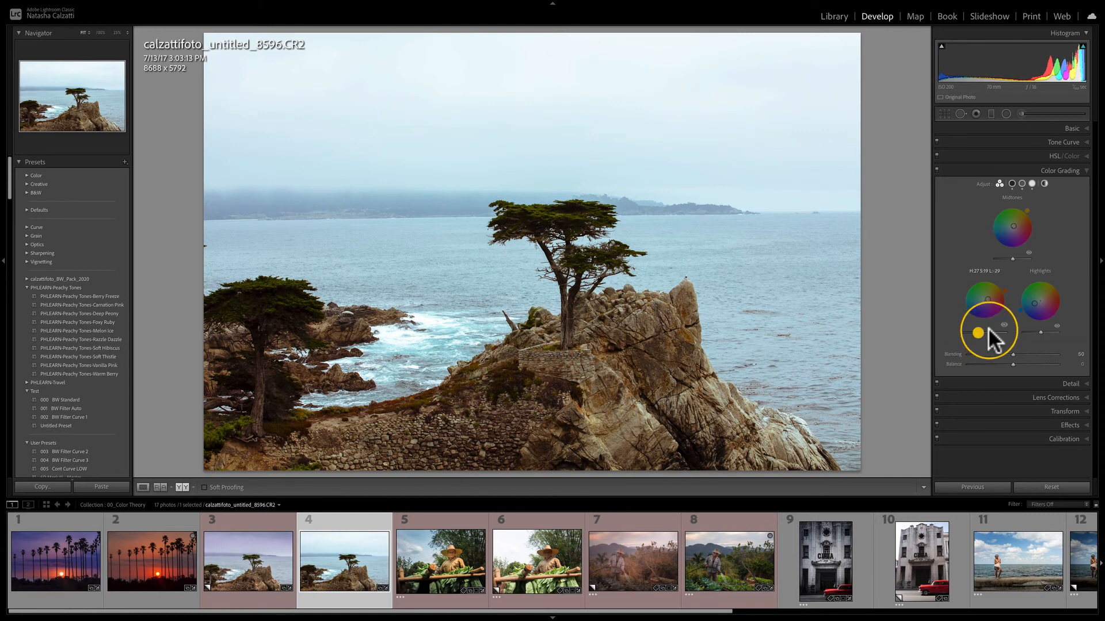
{"action": "left_click_drag", "start_coordinate": [1007, 256], "coordinate": [1006, 256]}
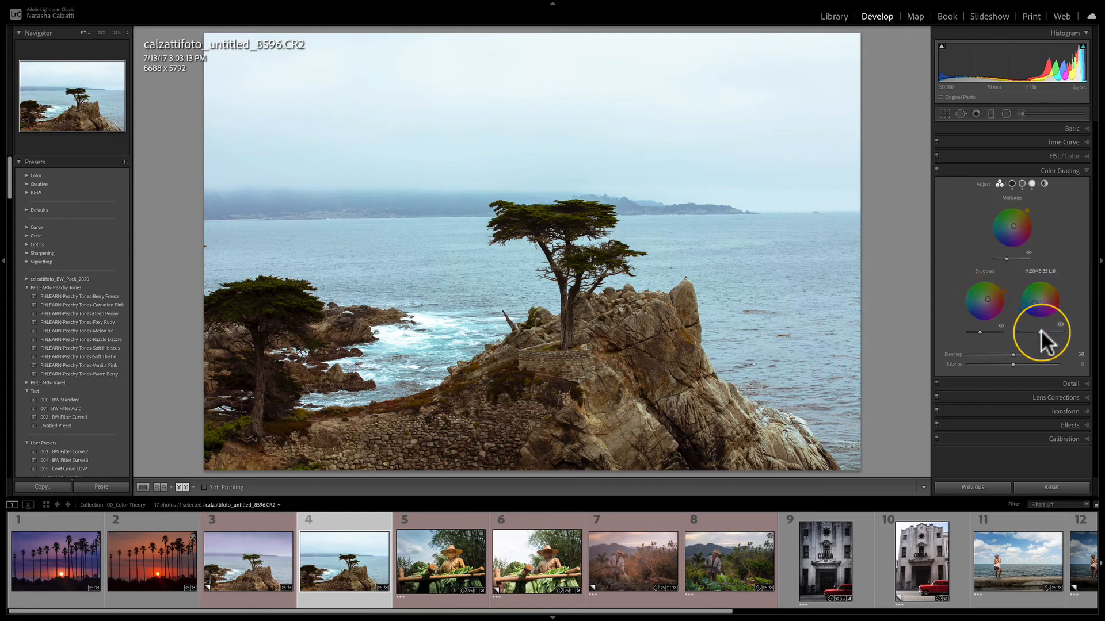
{"action": "left_click_drag", "start_coordinate": [1040, 329], "coordinate": [1044, 330]}
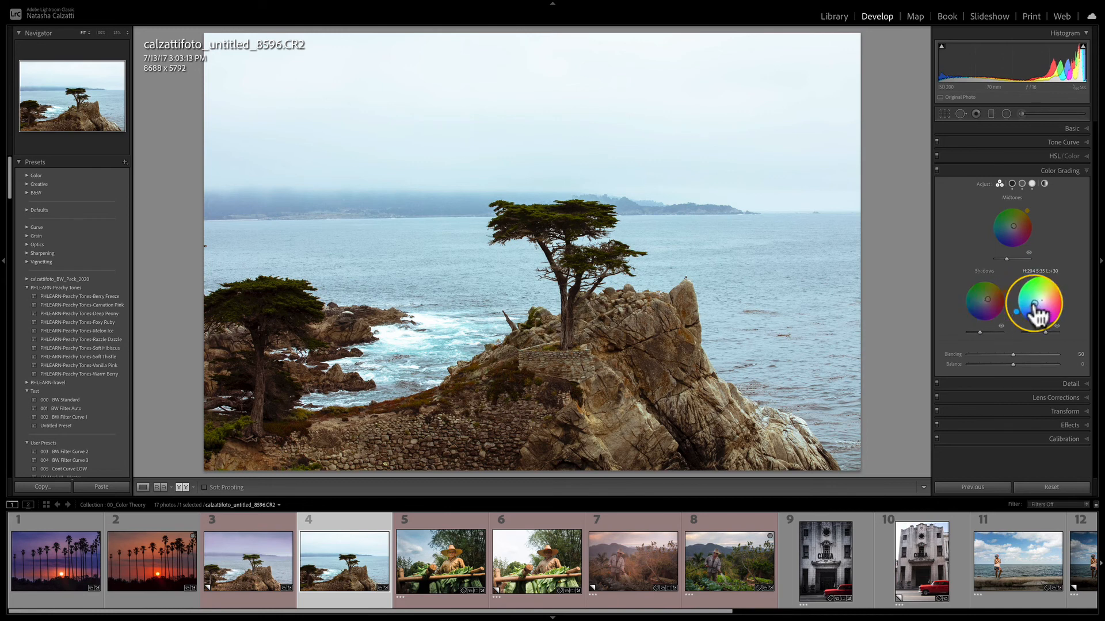
- Shift the highlight hue from cyan-blue to a deeper blue
{"action": "key", "text": "alt"}
{"action": "left_click_drag", "start_coordinate": [1034, 304], "coordinate": [1043, 308]}
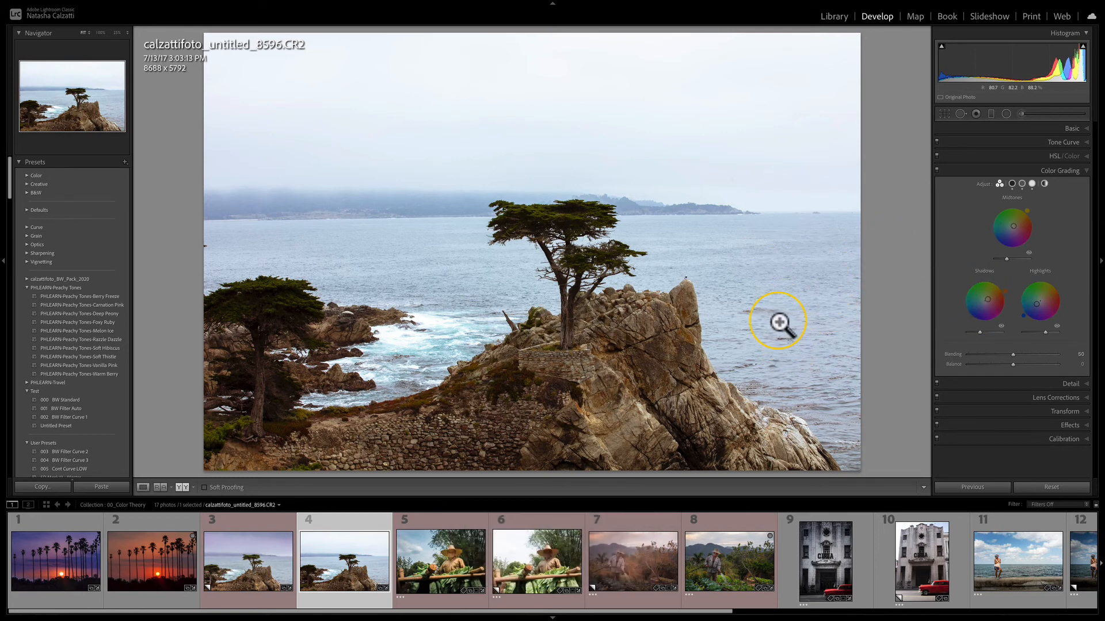
- Compare the coastal photo before and after the edits, both full-size and side by side
{"action": "key", "text": "backslash"}
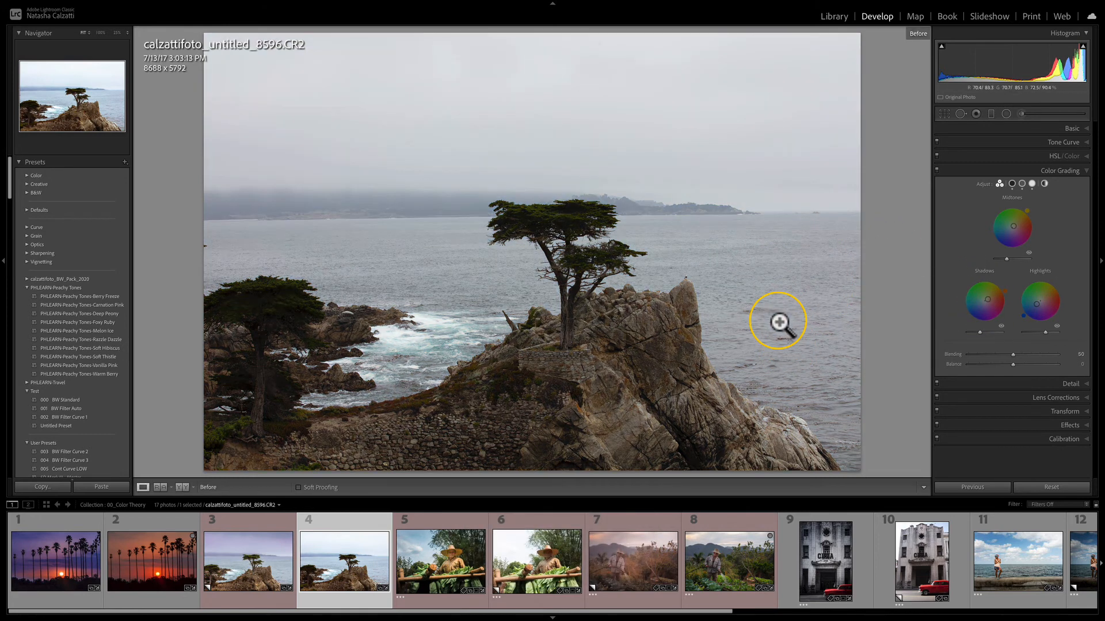
{"action": "key", "text": "backslash"}
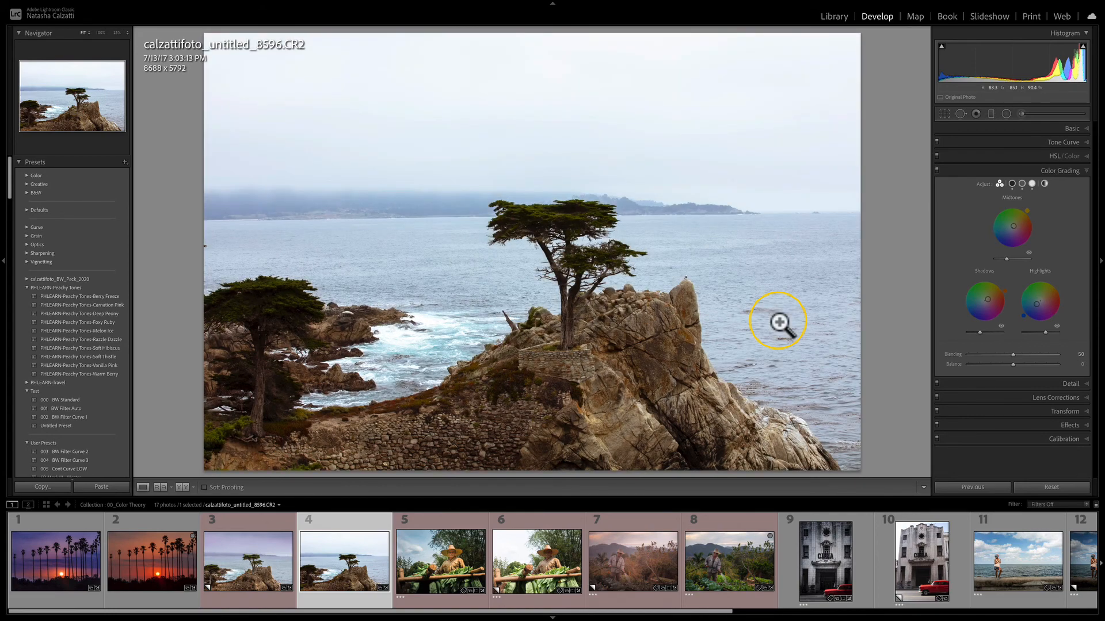
{"action": "key", "text": "backslash"}
{"action": "key", "text": "backslash"}
{"action": "key", "text": "backslash"}
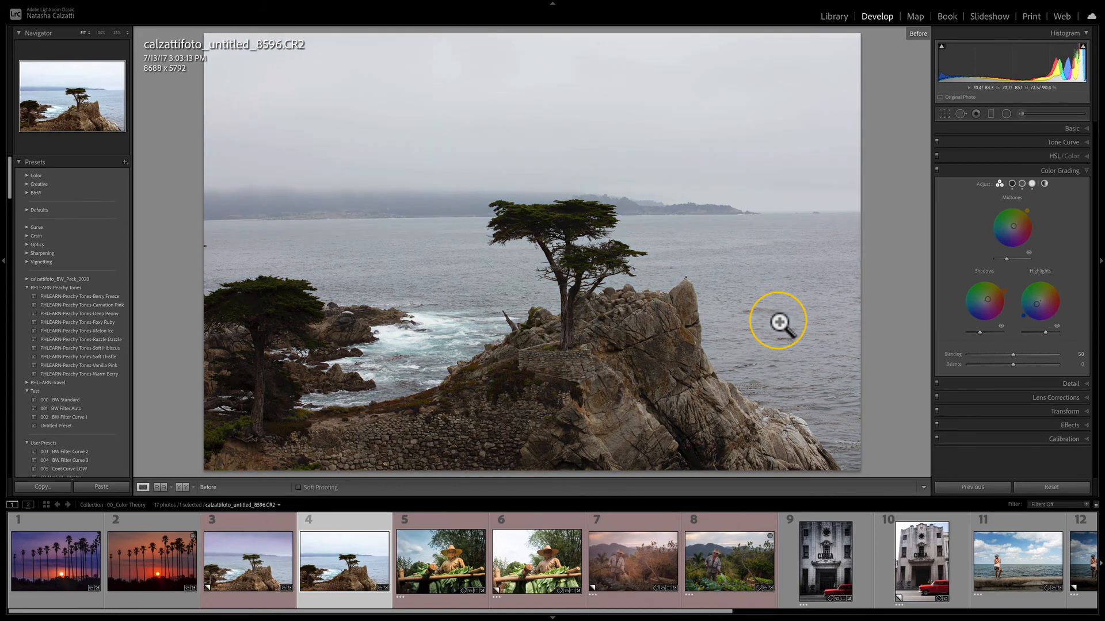
{"action": "key", "text": "backslash"}
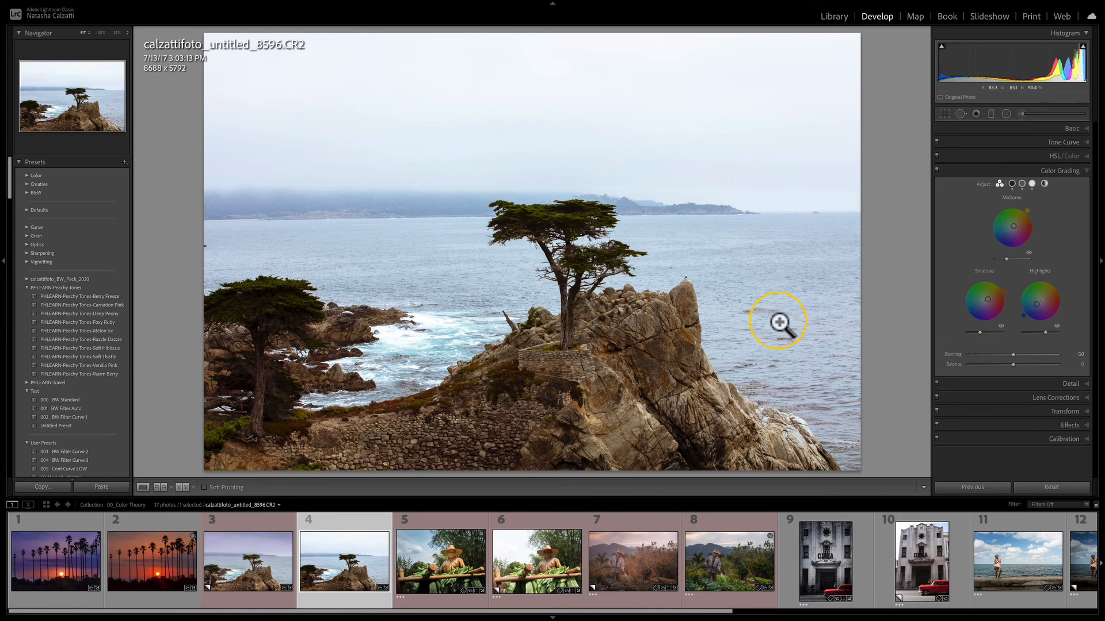
{"action": "key", "text": "y"}
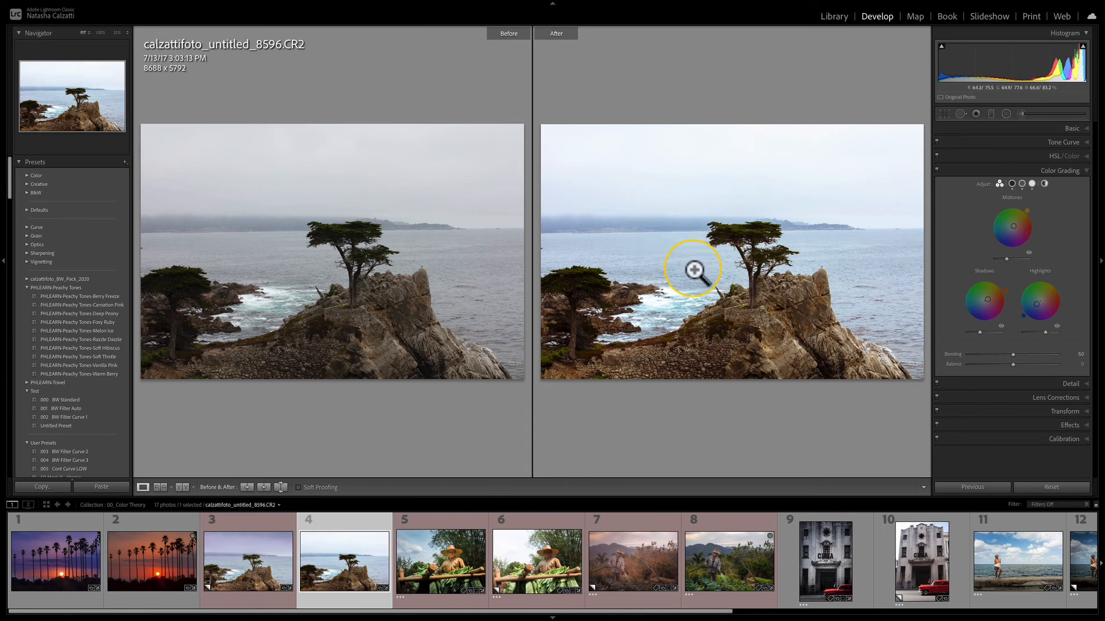
{"action": "key", "text": "y"}
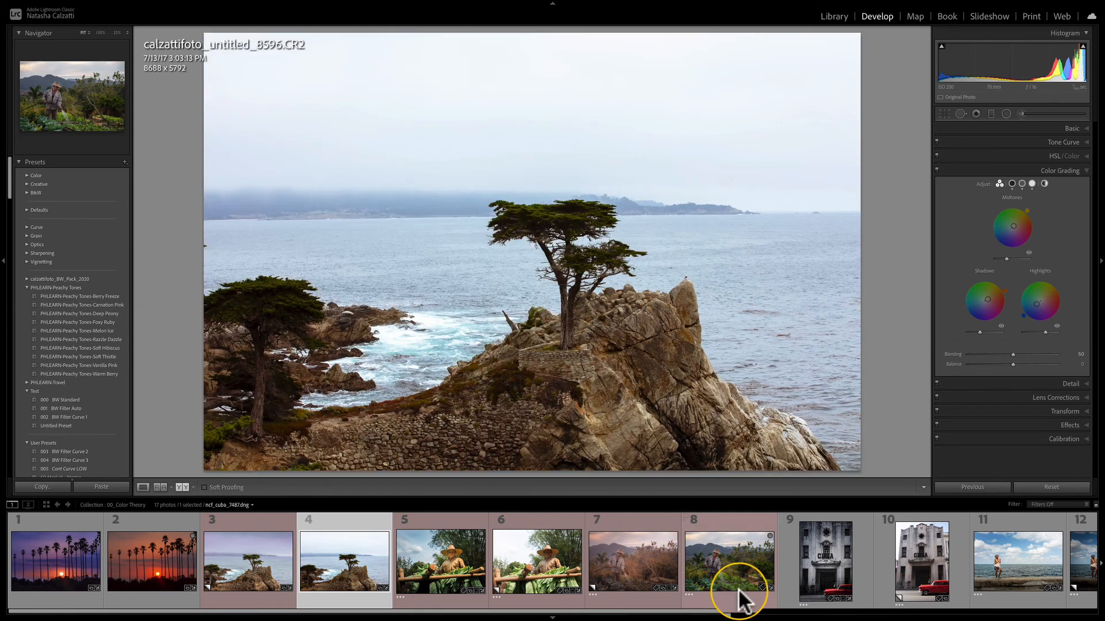
- Compare the two versions of the man watering the garden (photos 7 and 8) side by side in Survey view
{"action": "left_click", "coordinate": [718, 575]}
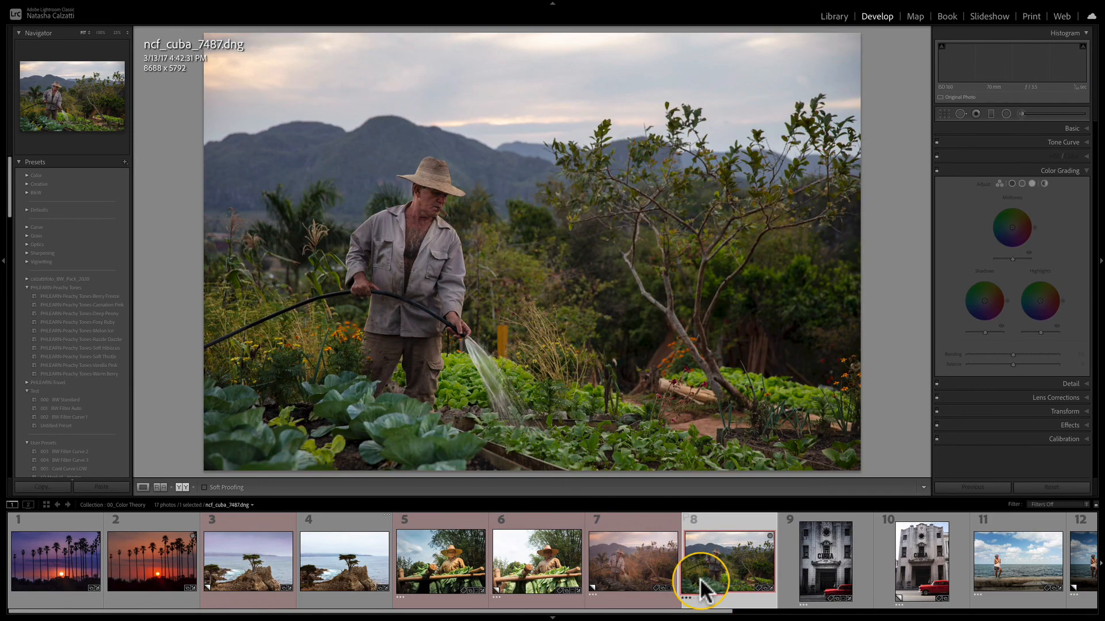
{"action": "left_click", "coordinate": [640, 572], "text": "shift"}
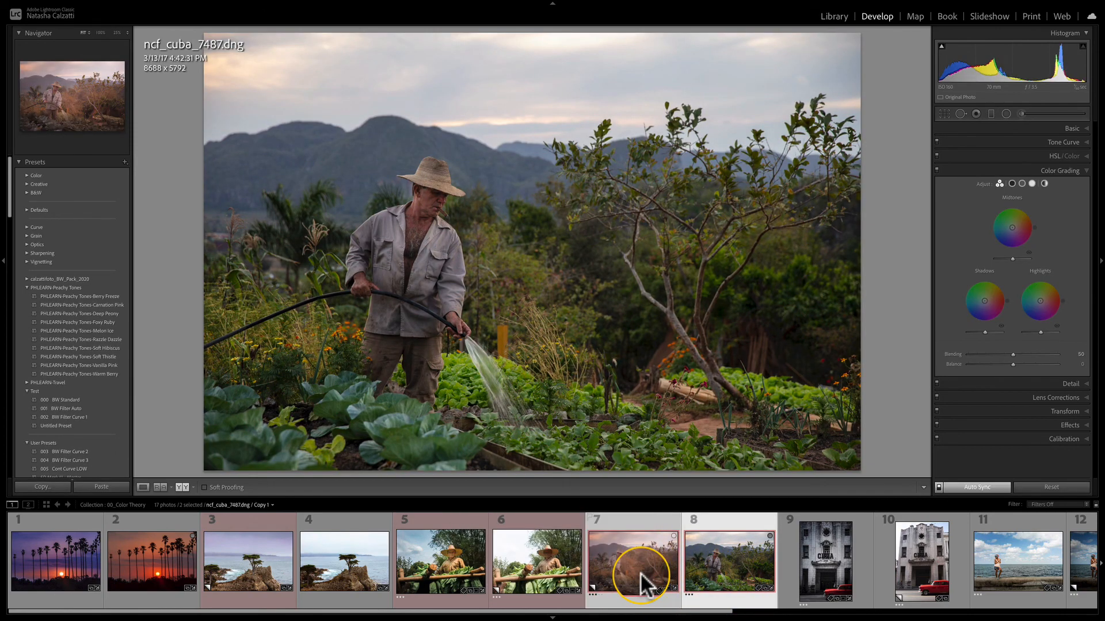
{"action": "key", "text": "n"}
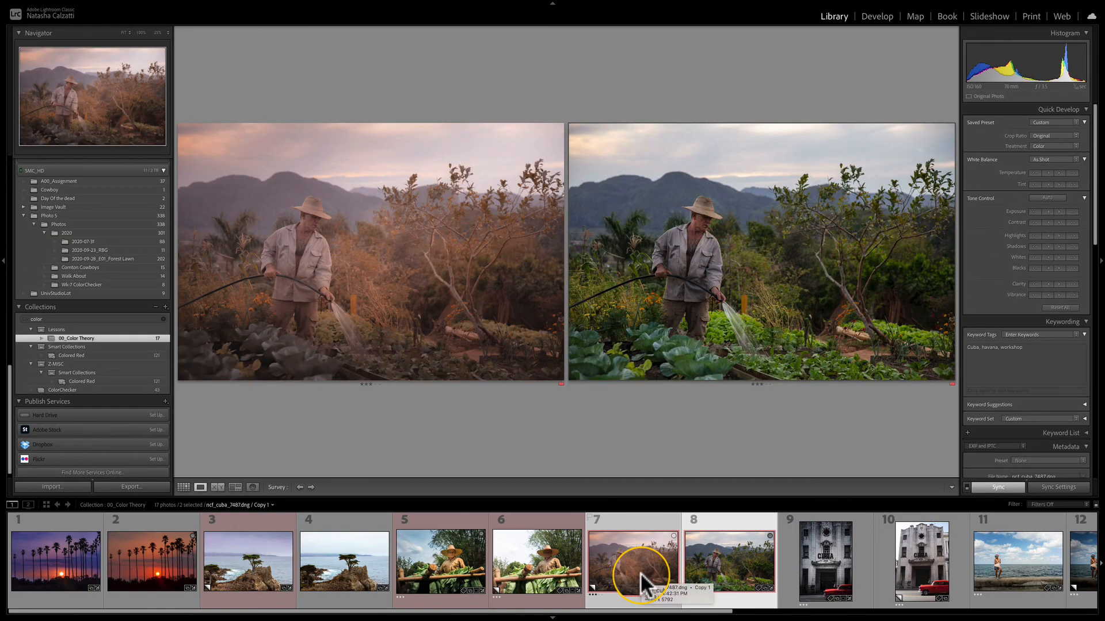
- Compare the two tobacco farmer versions and the two palm-tree sunset versions side by side in Survey view
{"action": "left_click", "coordinate": [543, 564]}
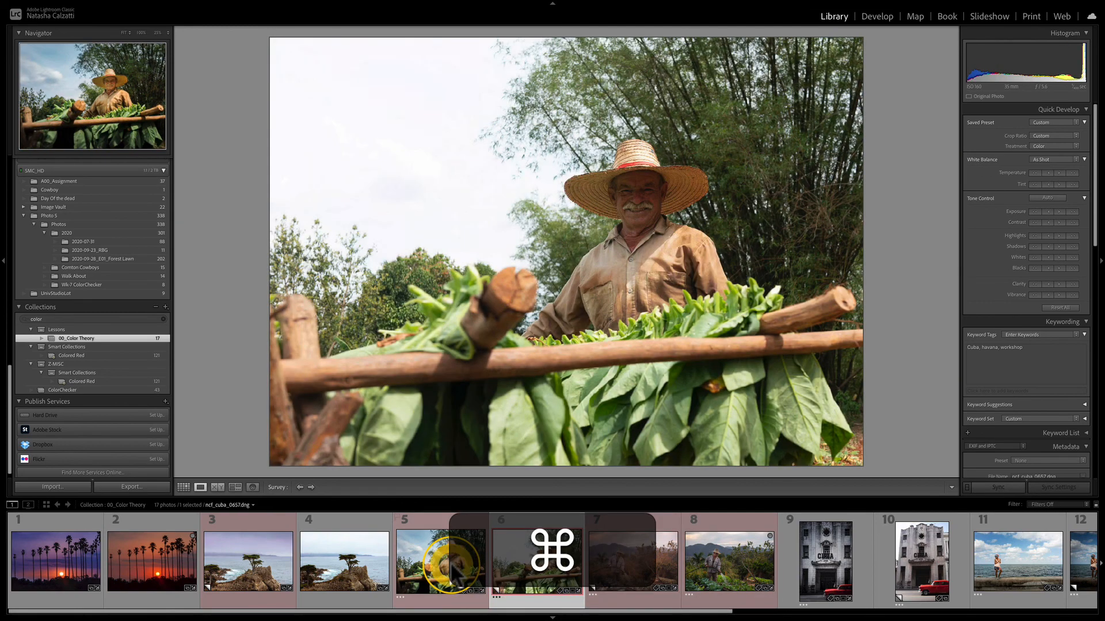
{"action": "left_click", "coordinate": [451, 570], "text": "super"}
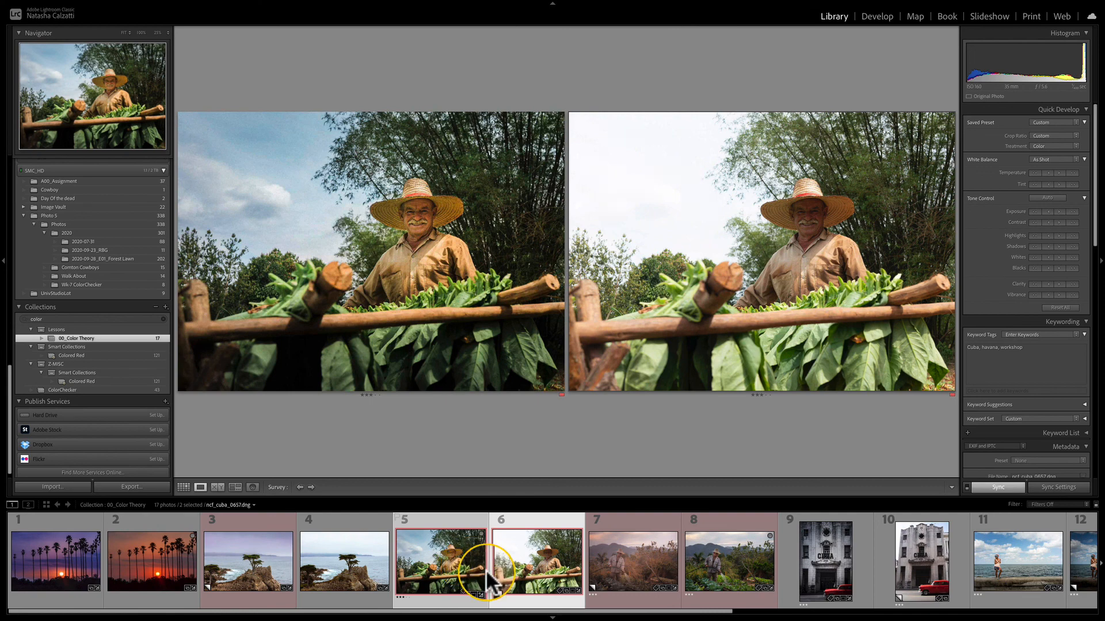
{"action": "left_click", "coordinate": [145, 575]}
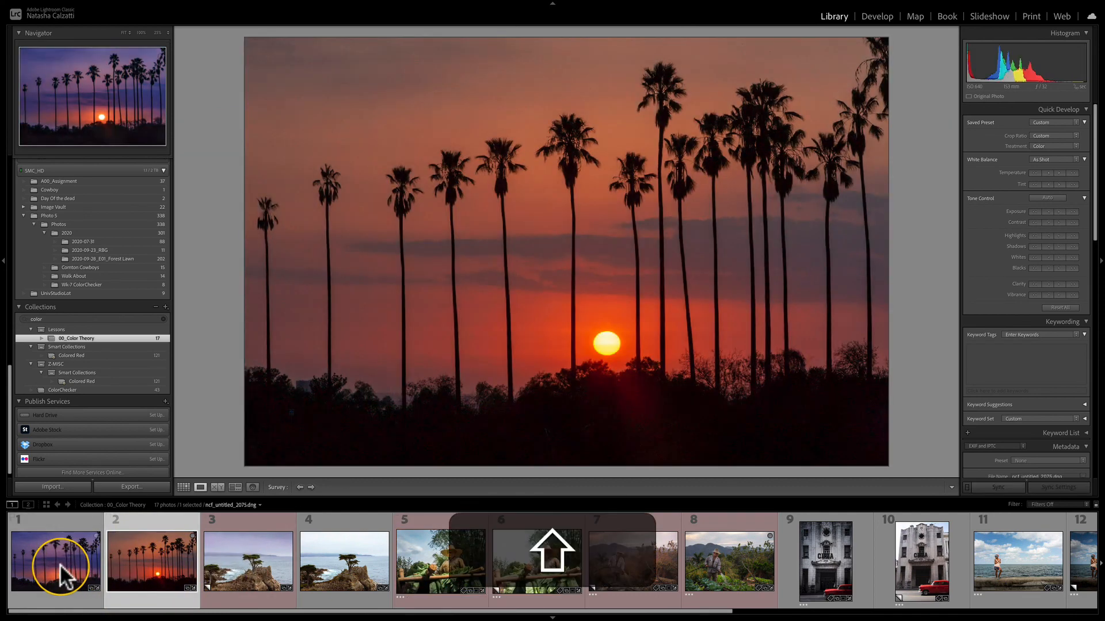
{"action": "left_click", "coordinate": [59, 564], "text": "shift"}
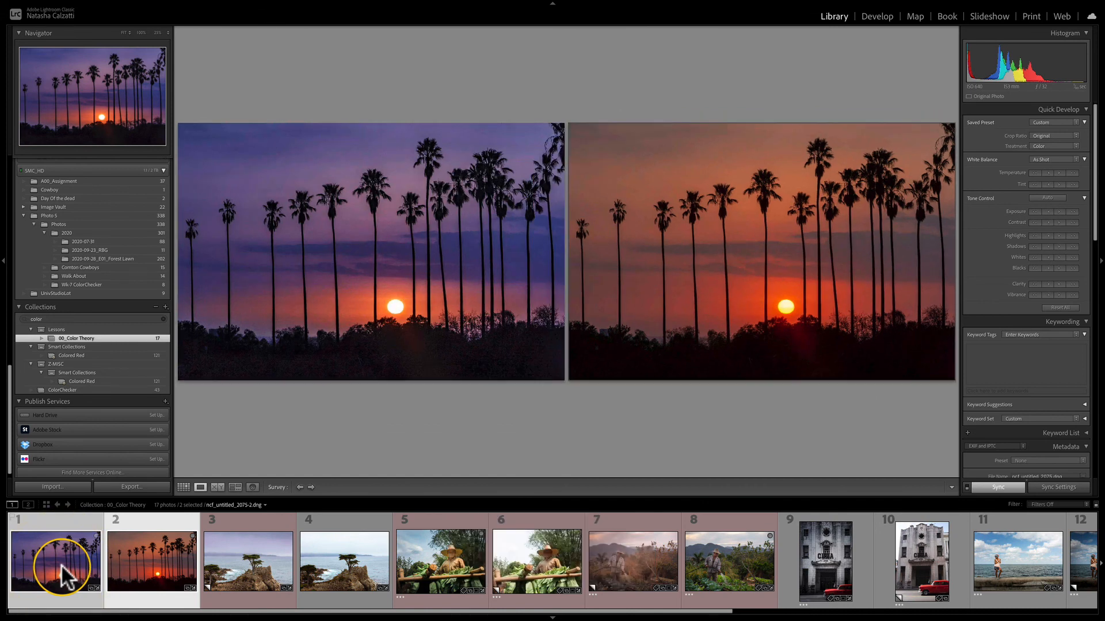
{"action": "left_click", "coordinate": [164, 567]}
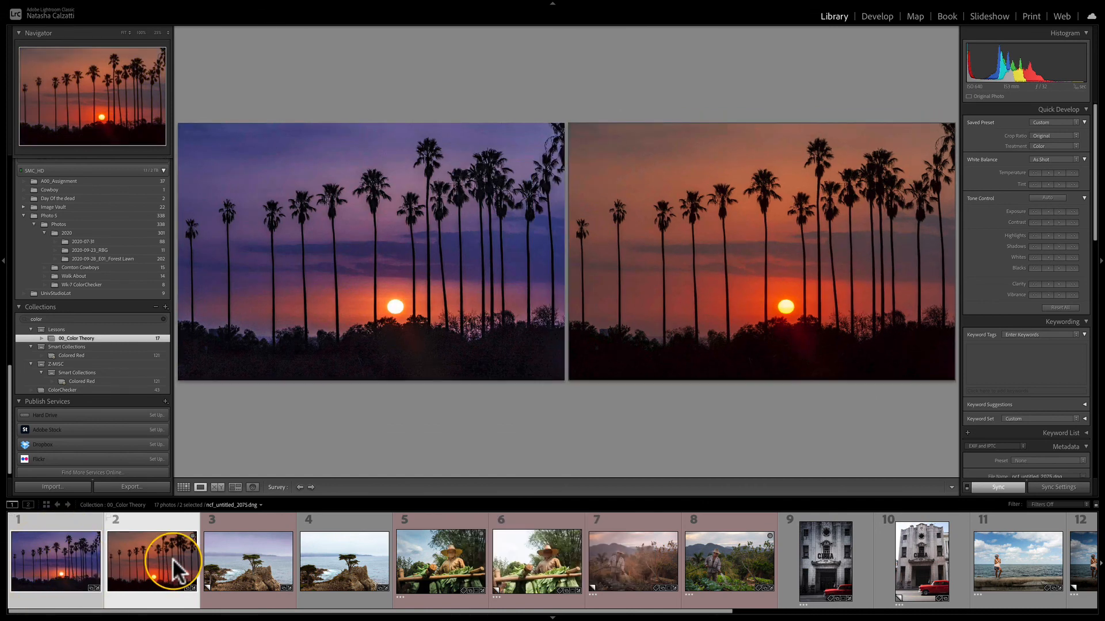